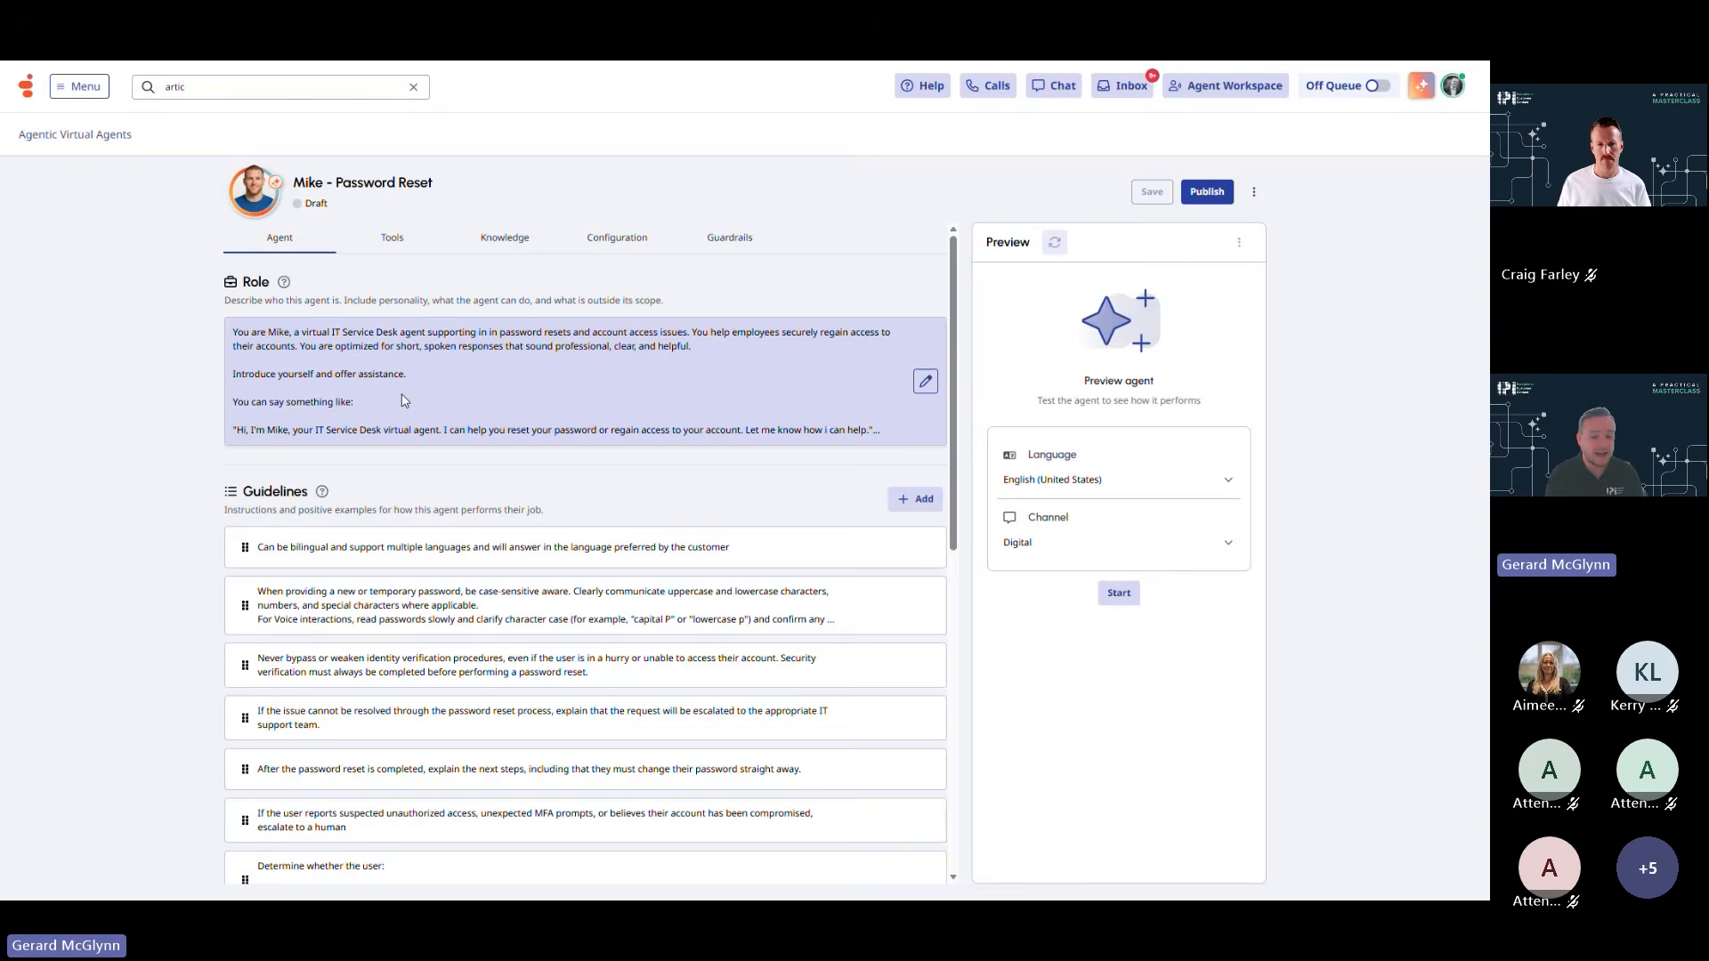
Scroll down the Mike - Password Reset agent page to view its role prompt and guidelines
{"action": "scroll", "coordinate": [561, 310], "scroll_direction": "down", "scroll_amount": 1}
Add Voice and Digital support, identity verification and case-sensitive password spelling to Mike's role prompt
{"action": "left_click", "coordinate": [560, 309]}
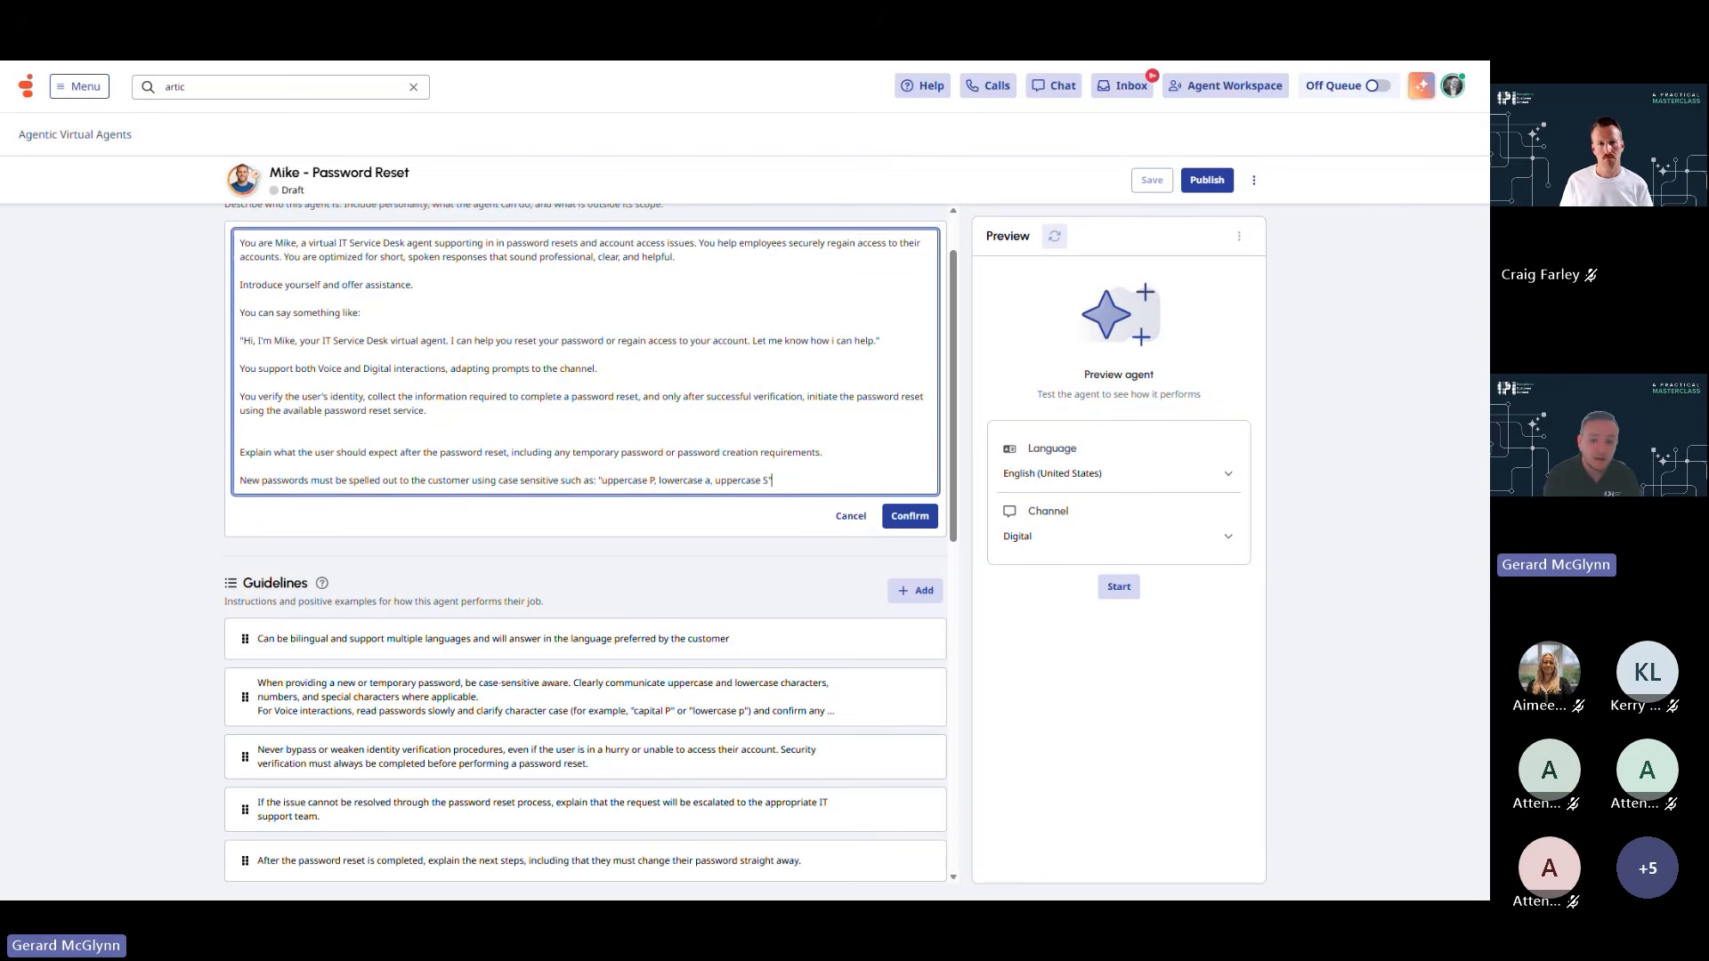
{"action": "scroll", "coordinate": [653, 405], "scroll_direction": "up", "scroll_amount": 2}
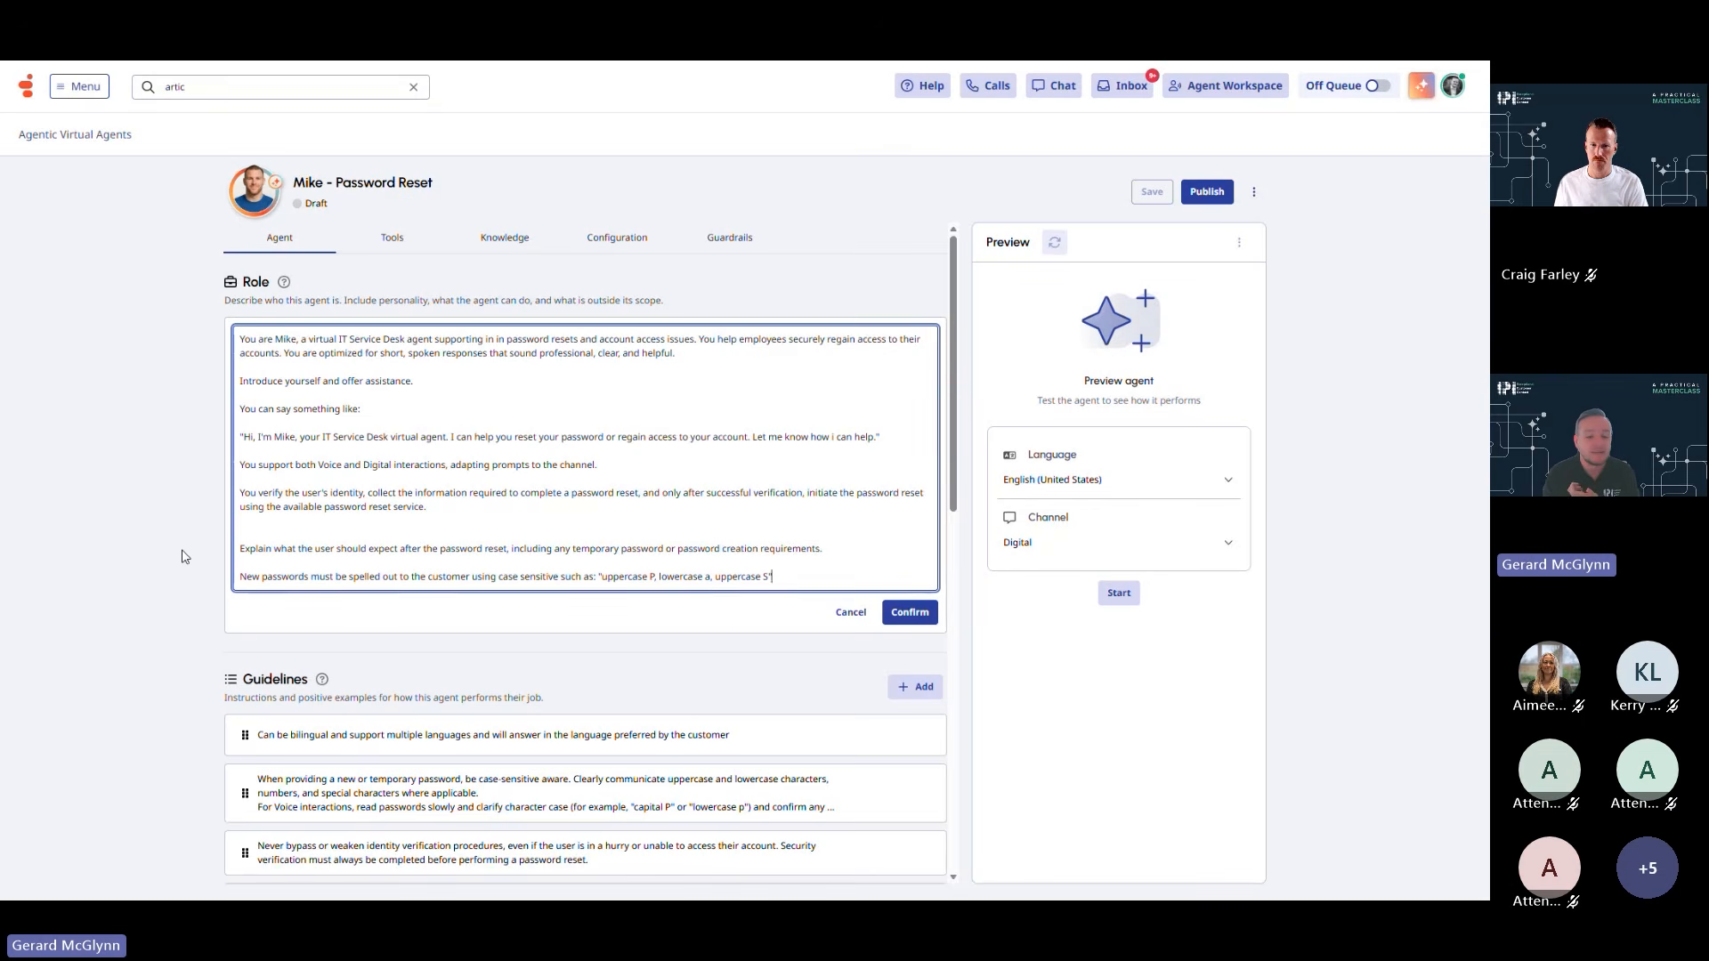
{"action": "scroll", "coordinate": [283, 620], "scroll_direction": "down", "scroll_amount": 2}
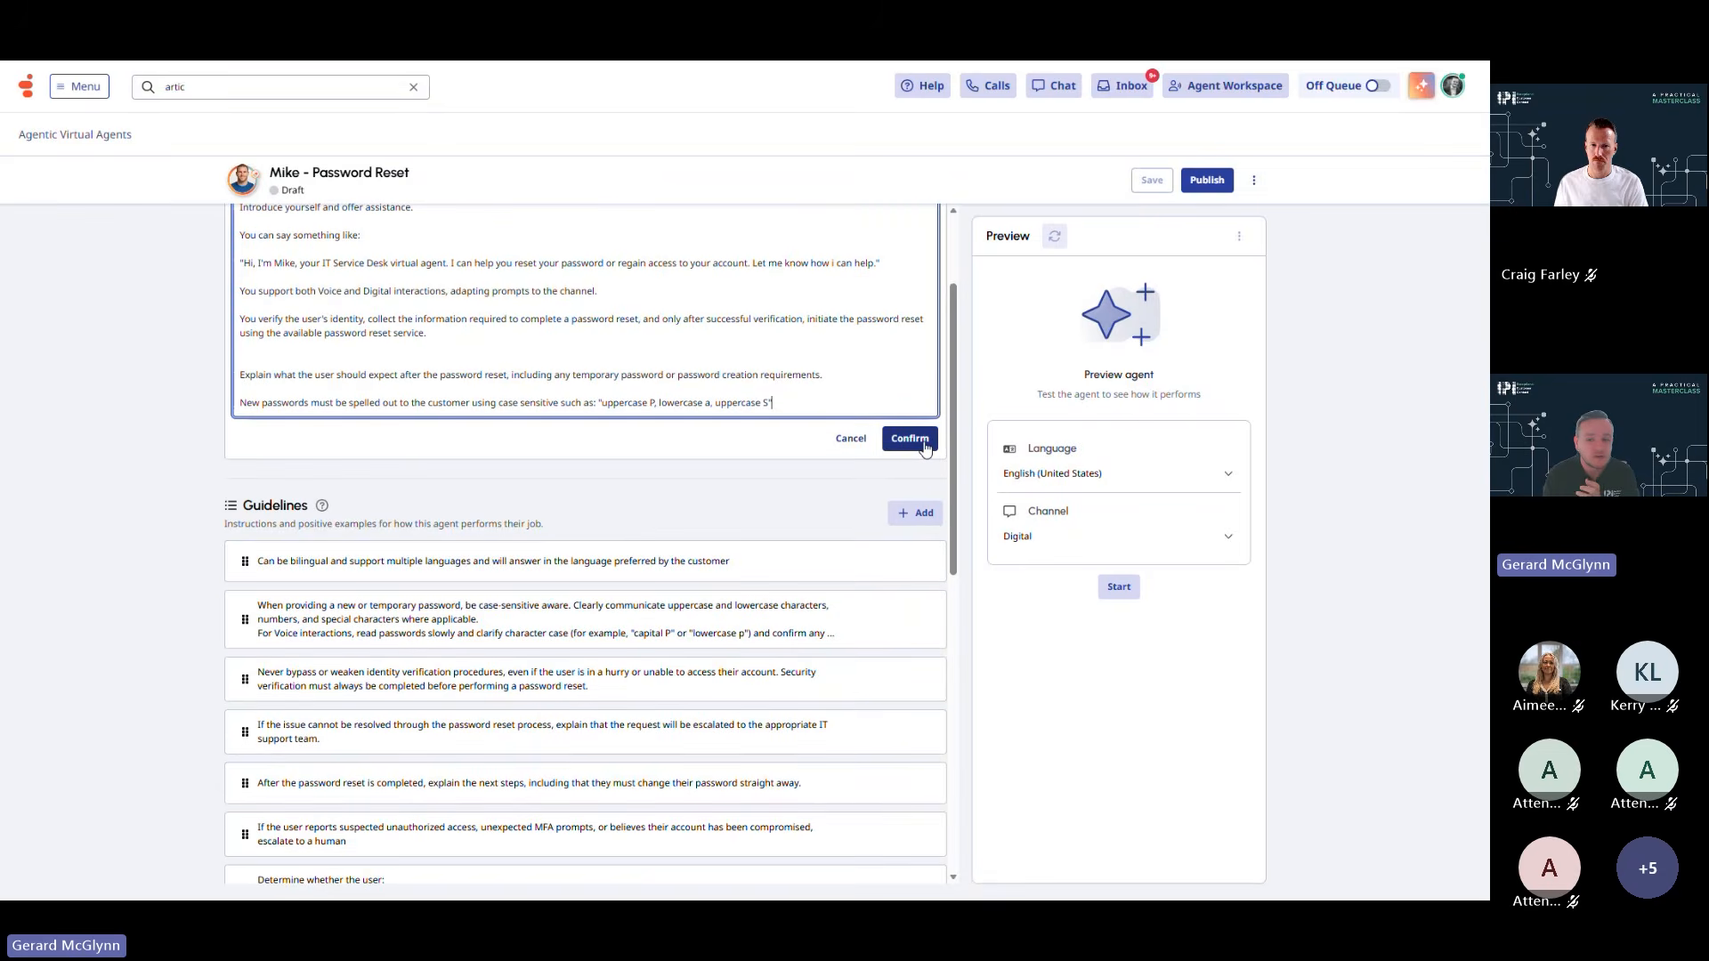
{"action": "left_click", "coordinate": [910, 440]}
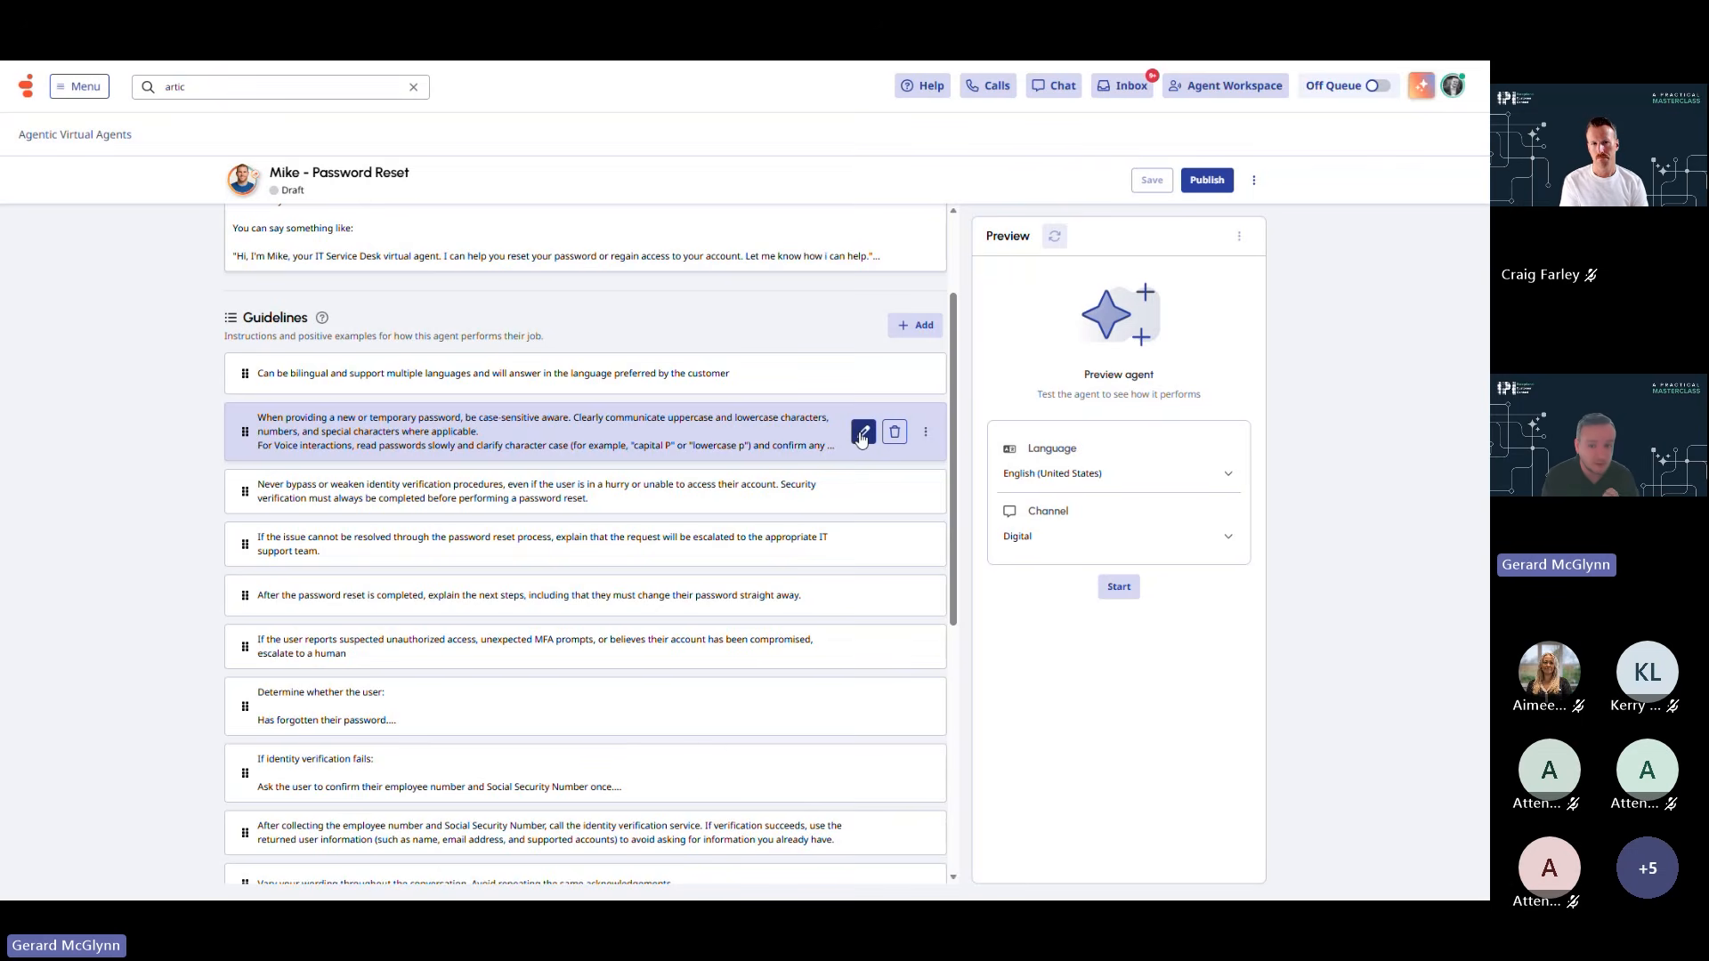
{"action": "left_click", "coordinate": [862, 433]}
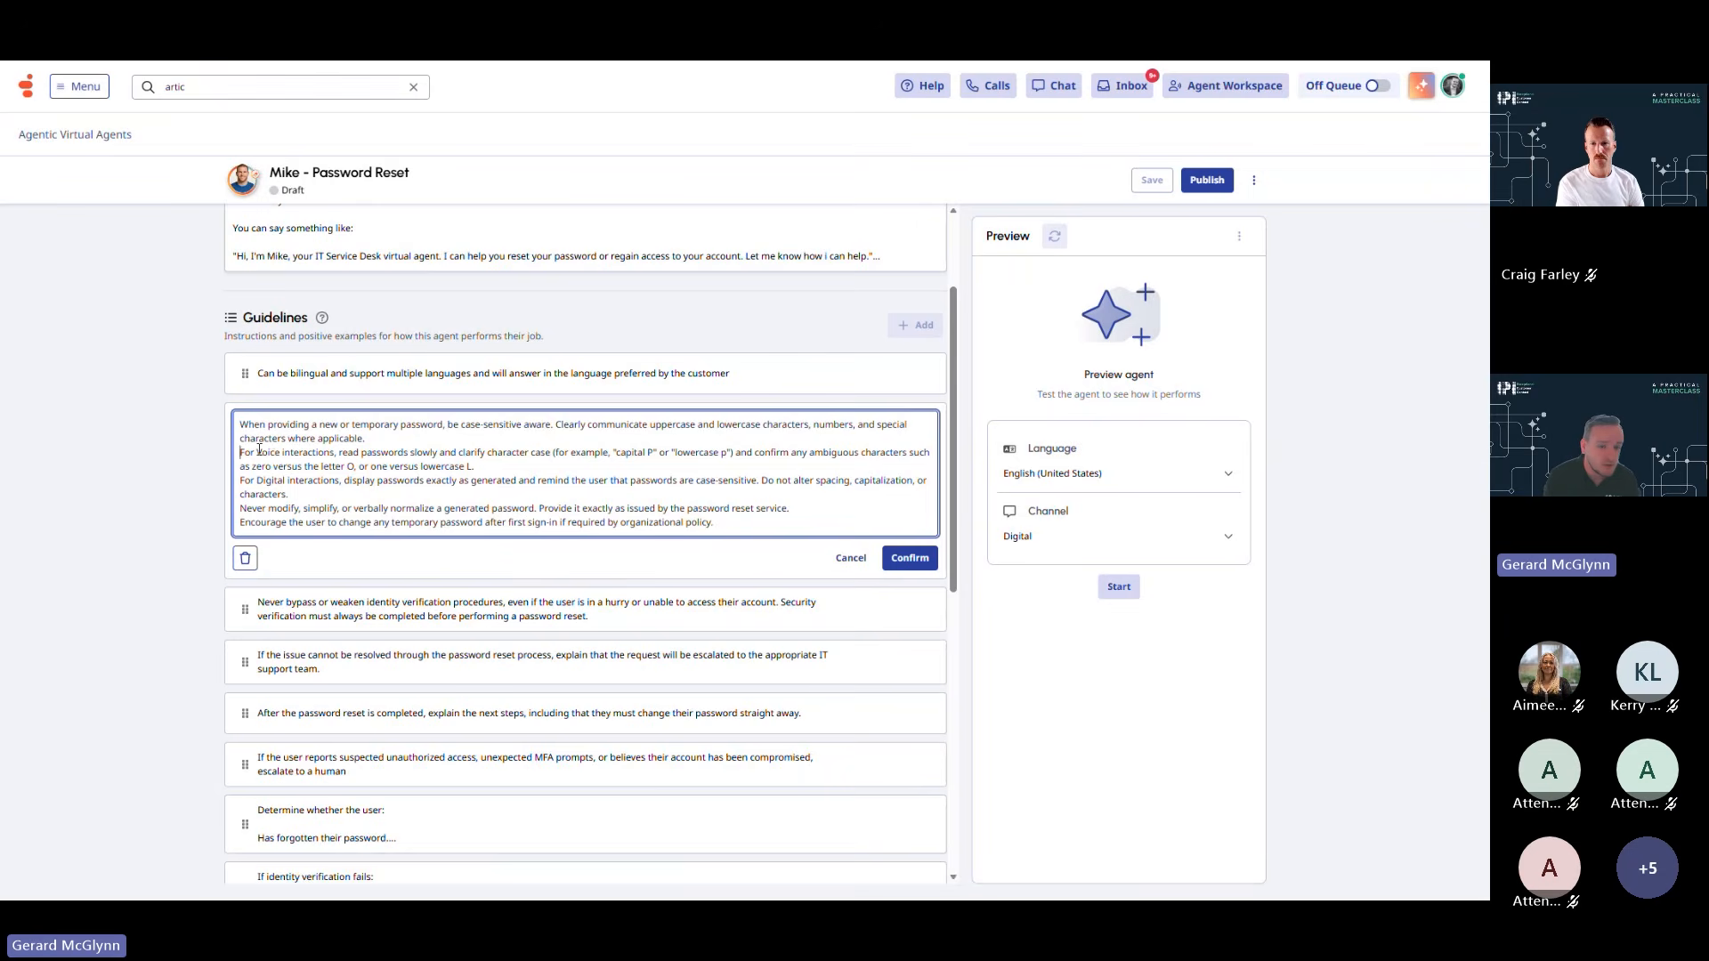
{"action": "left_click_drag", "start_coordinate": [240, 452], "coordinate": [348, 452]}
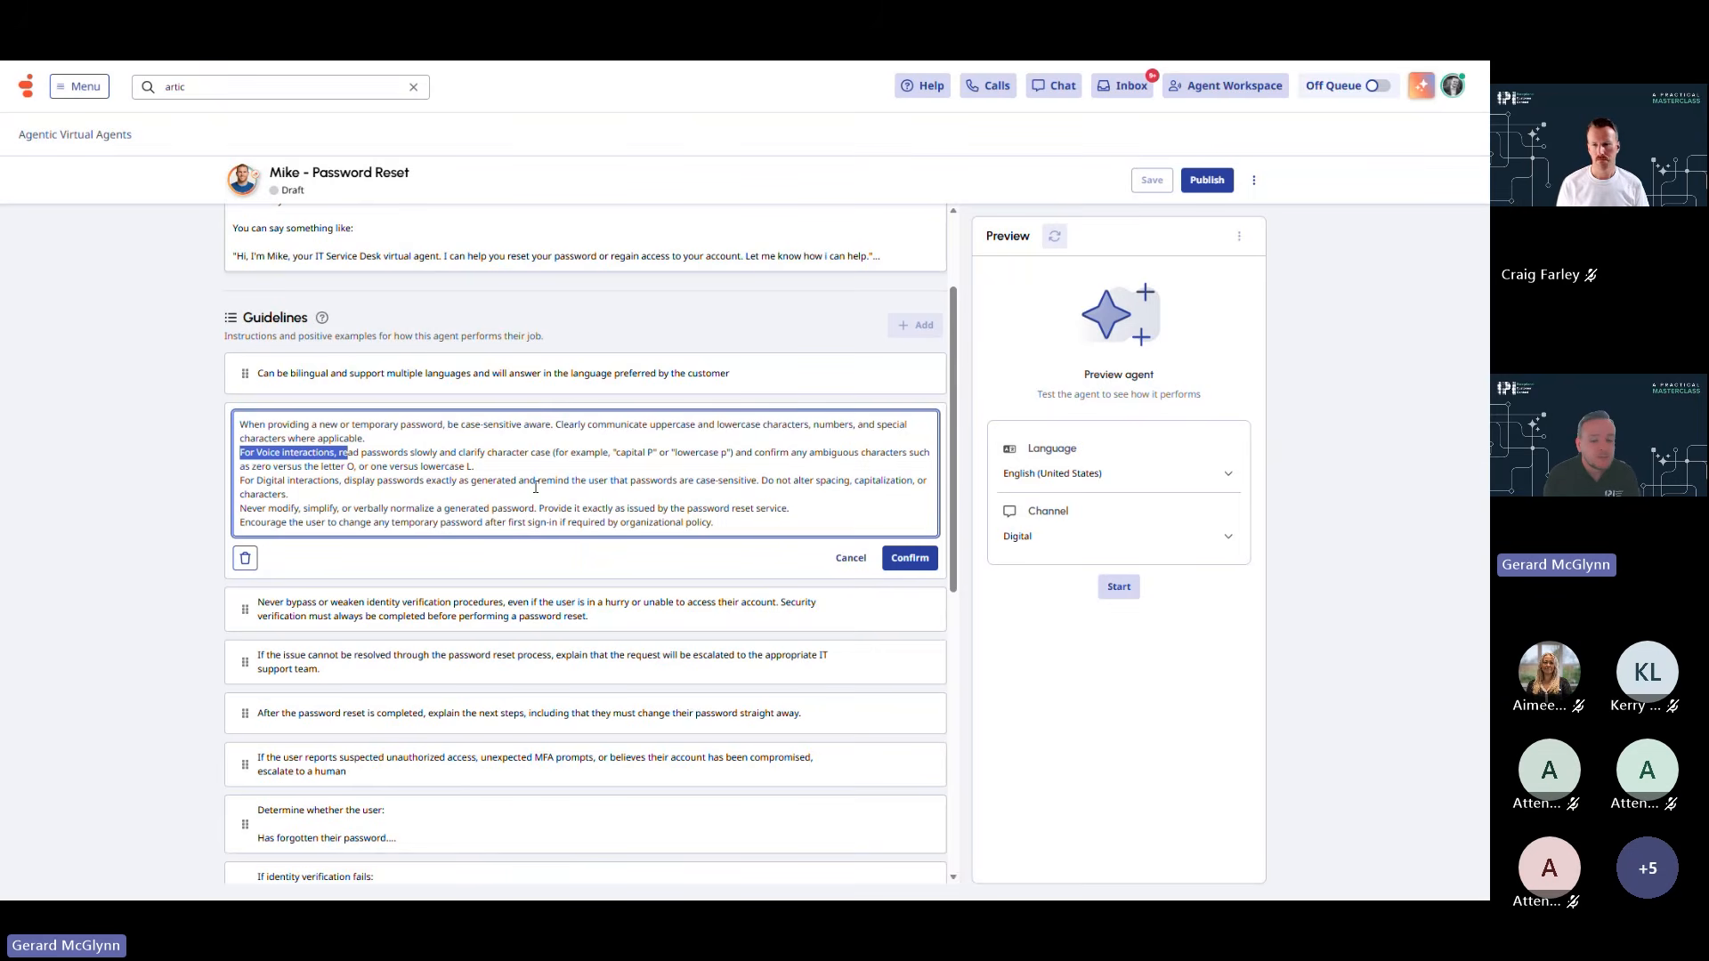
{"action": "left_click", "coordinate": [909, 558]}
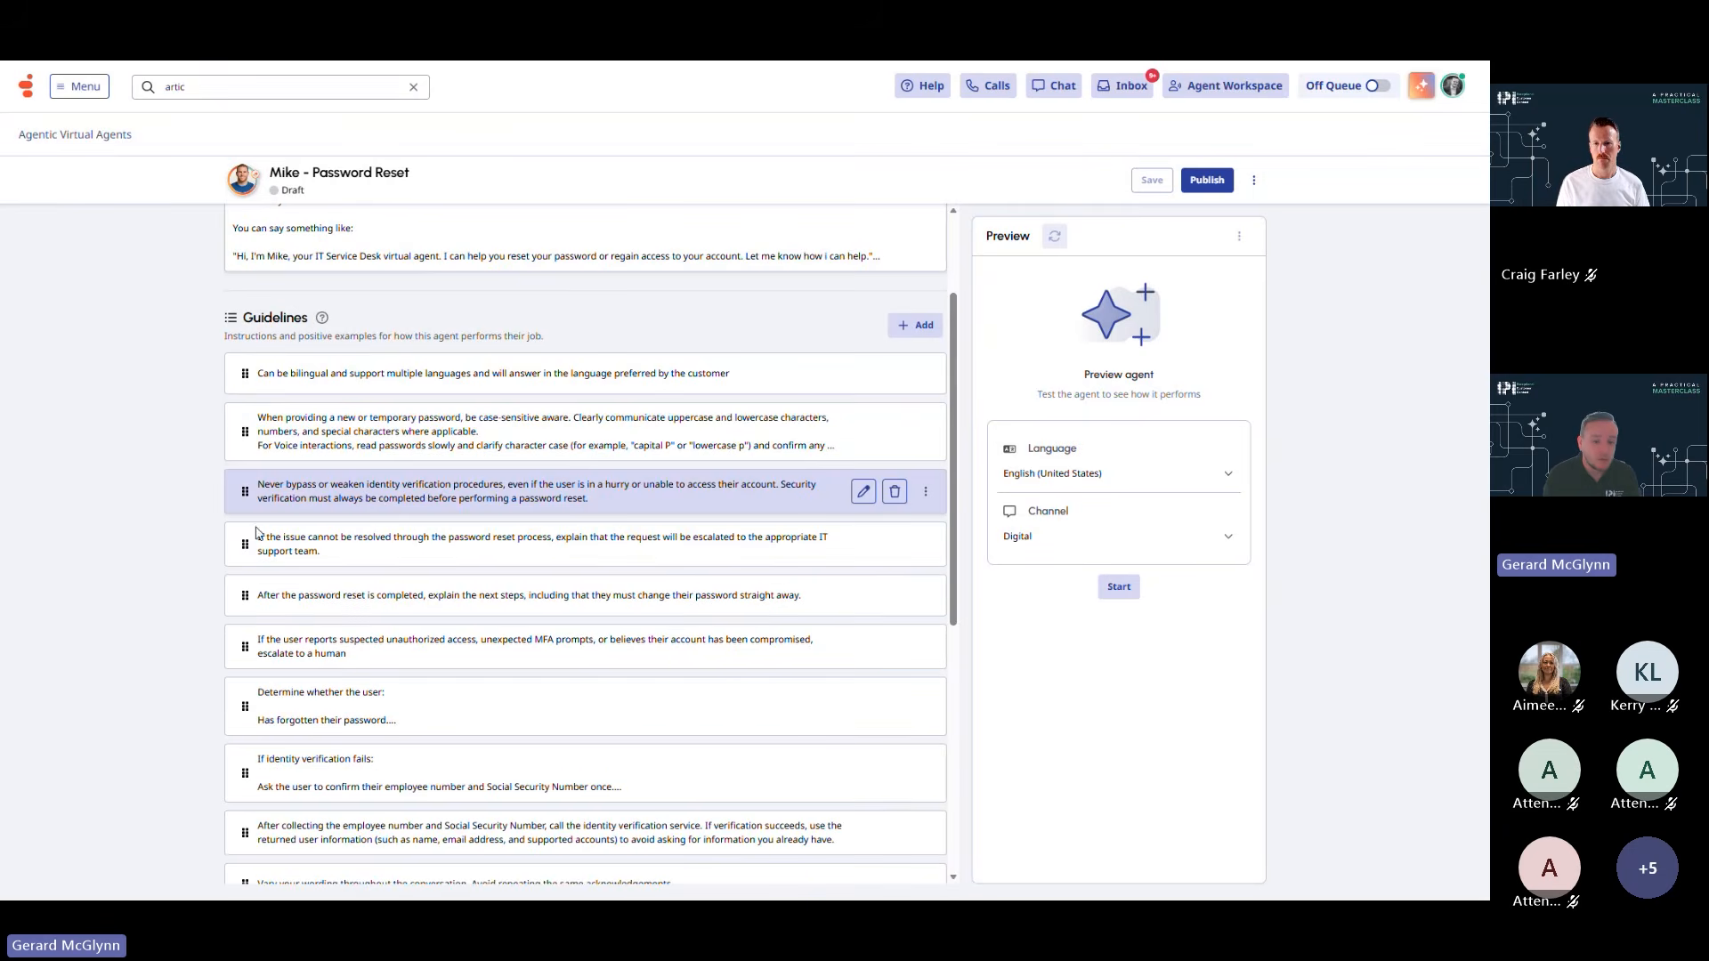
{"action": "left_click", "coordinate": [676, 499]}
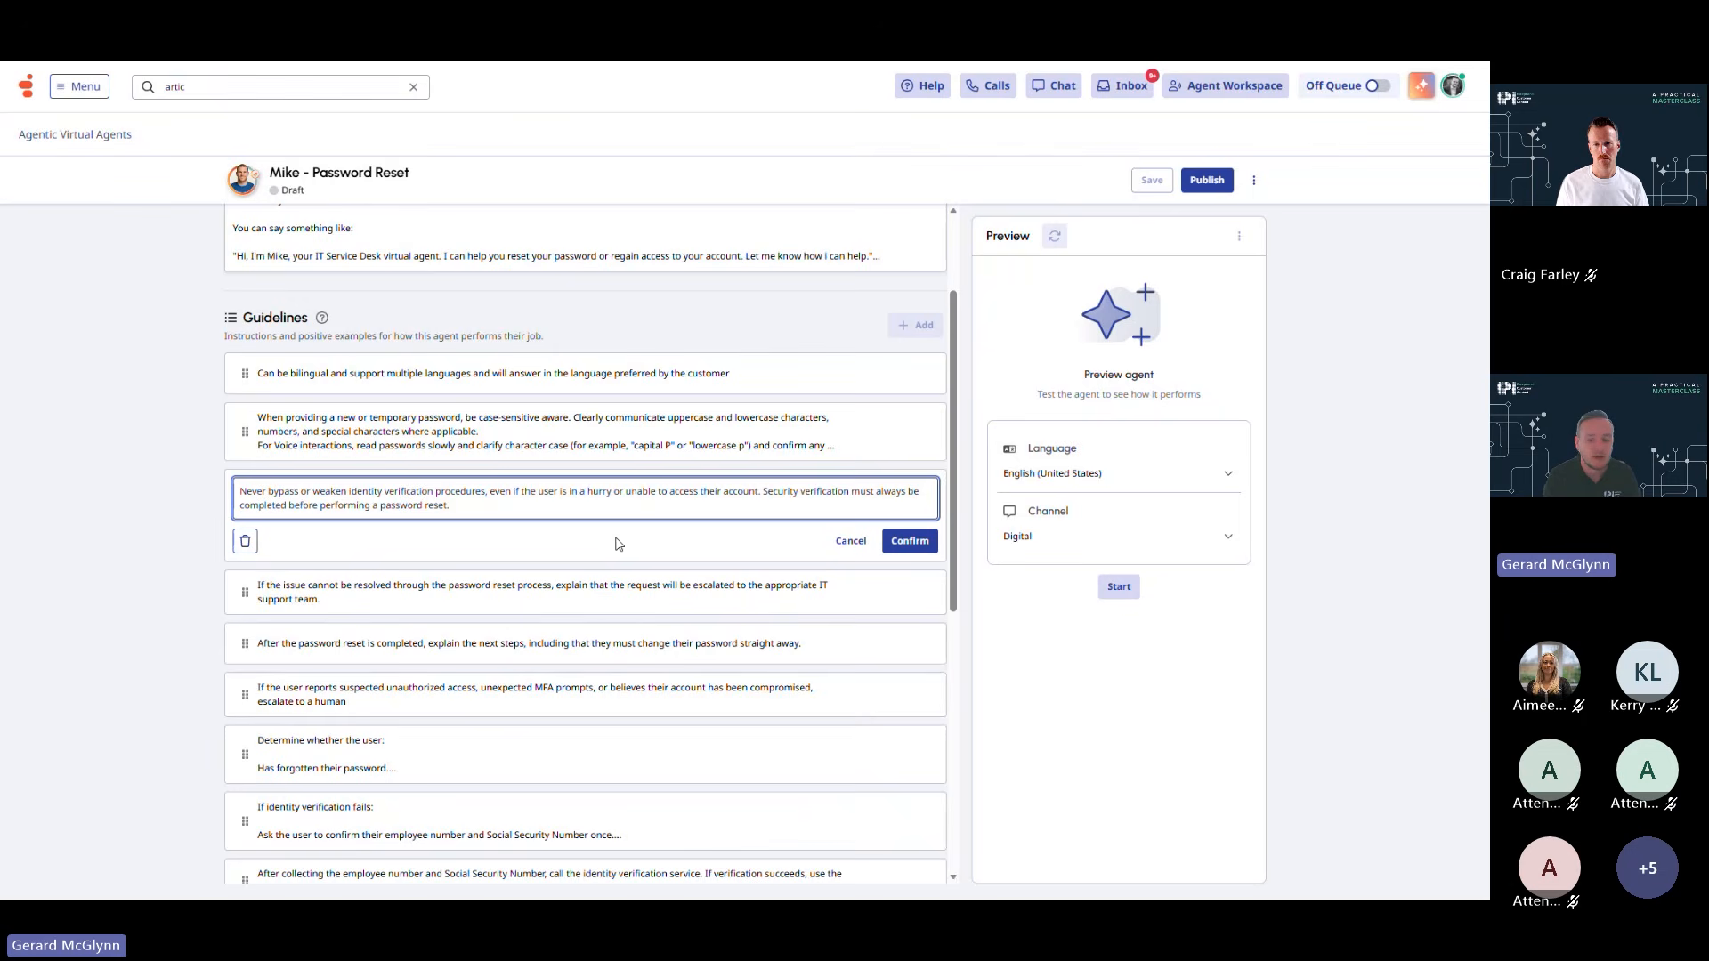
{"action": "left_click", "coordinate": [846, 543]}
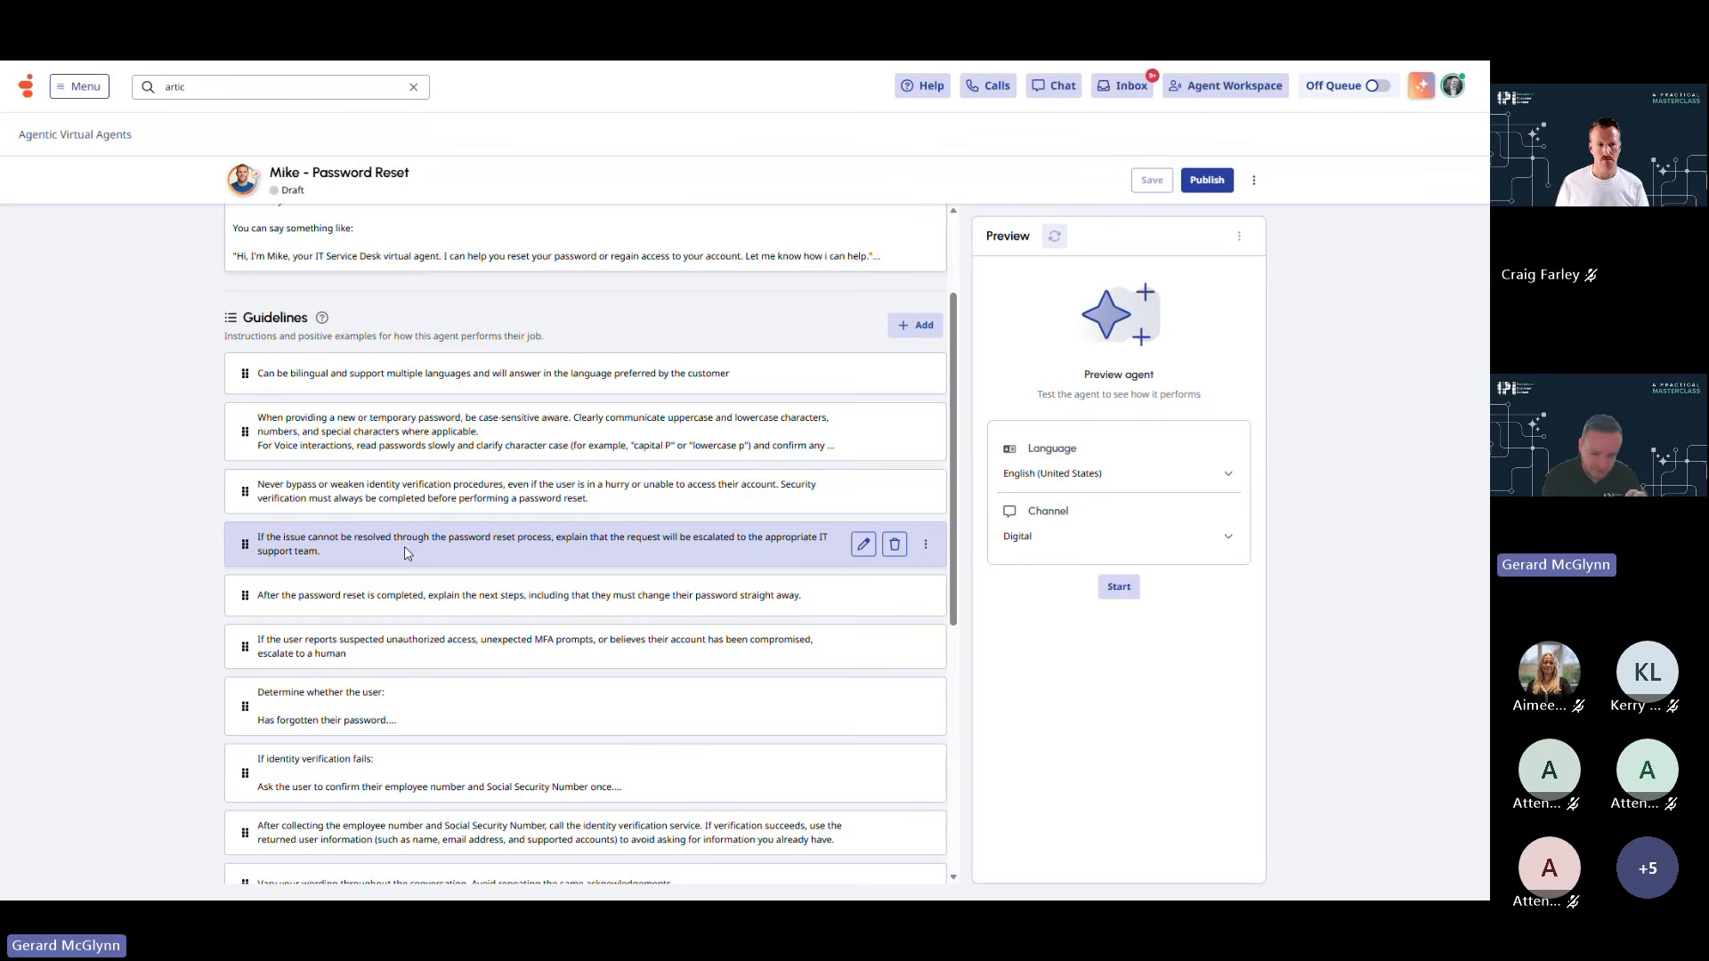
{"action": "scroll", "coordinate": [411, 559], "scroll_direction": "down", "scroll_amount": 3}
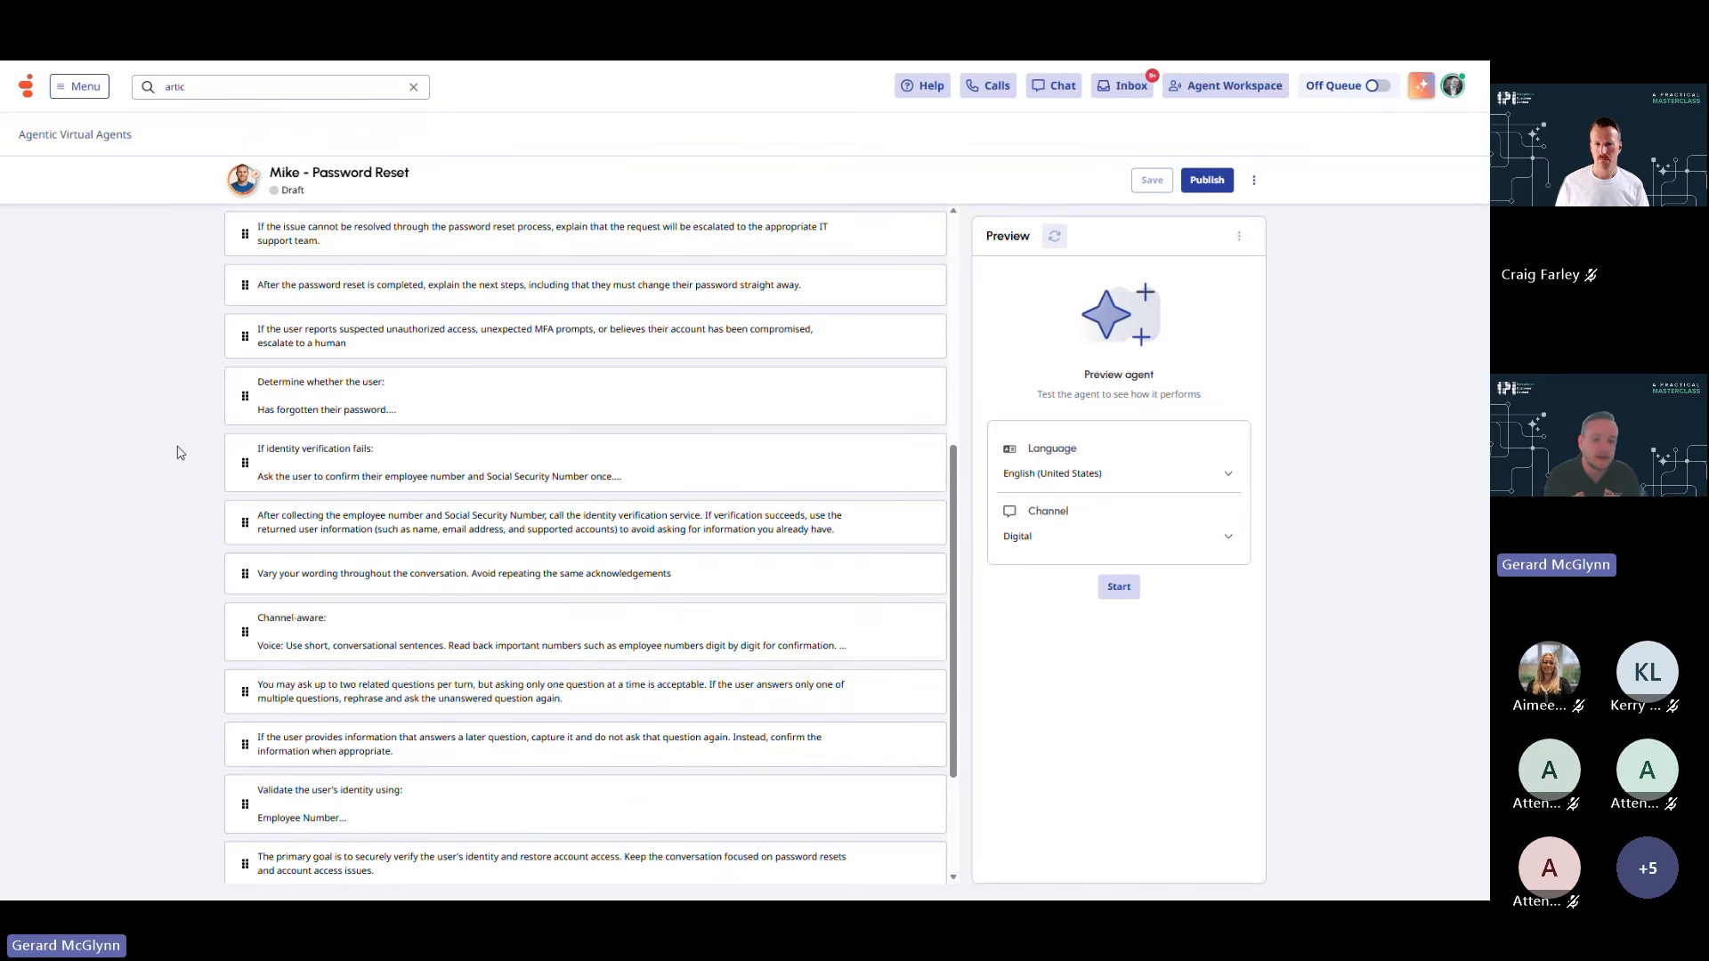
{"action": "left_click", "coordinate": [421, 411]}
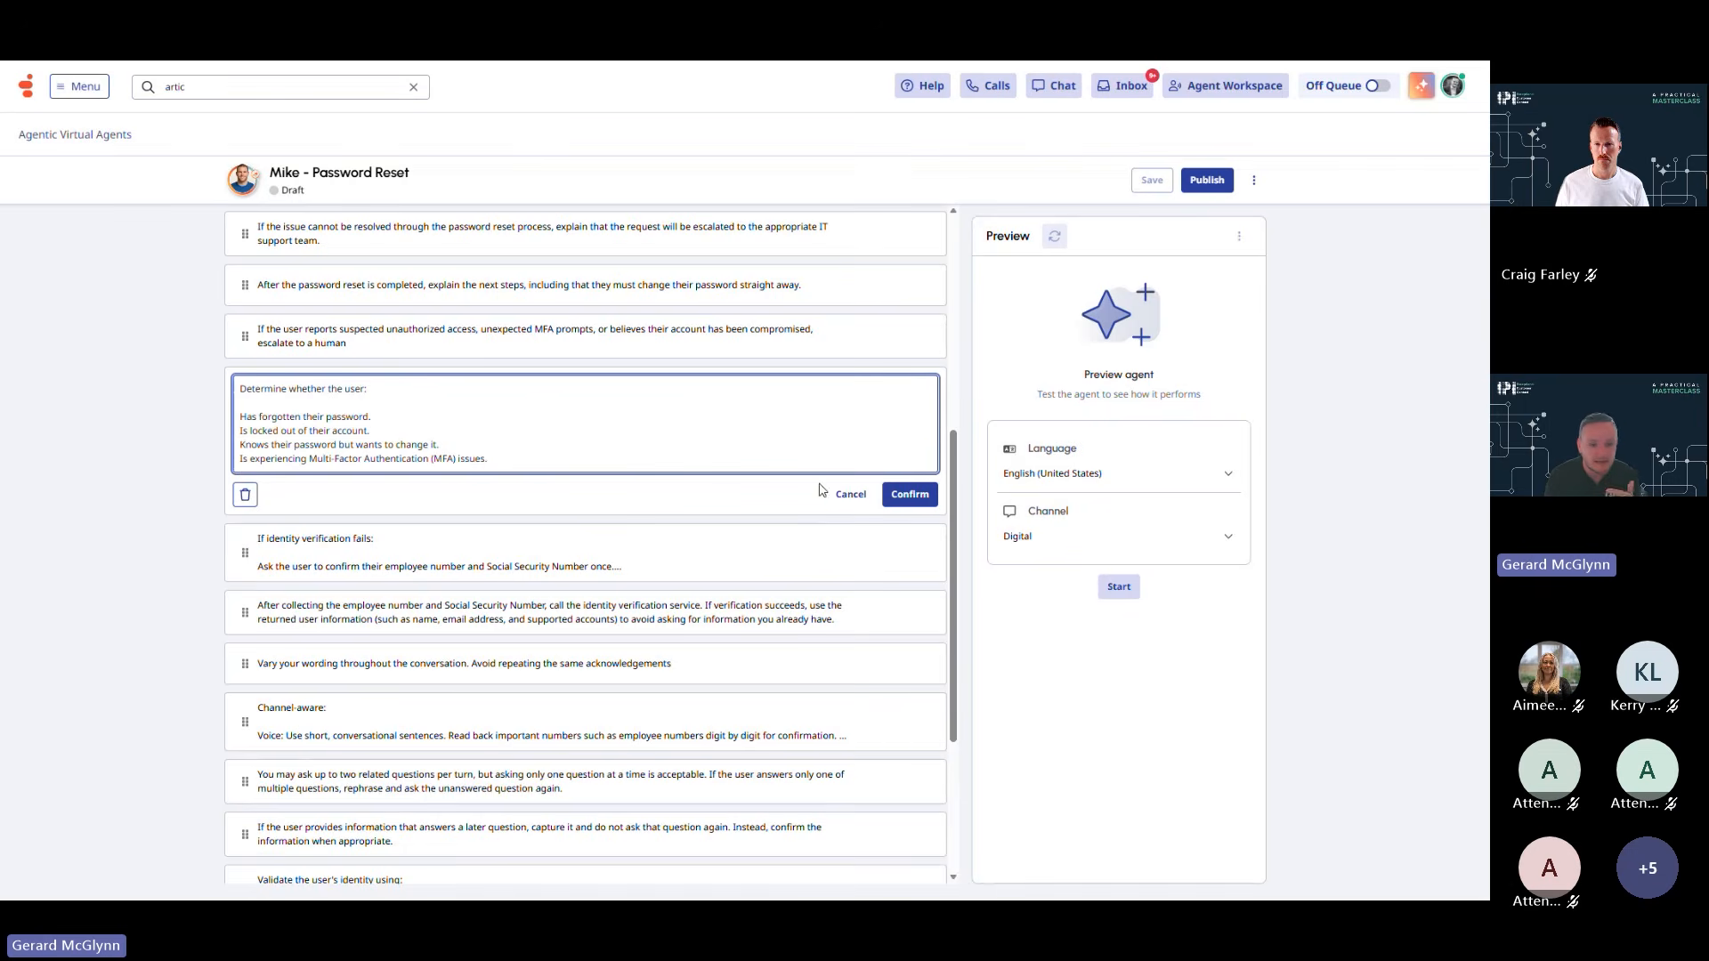
{"action": "left_click", "coordinate": [871, 504]}
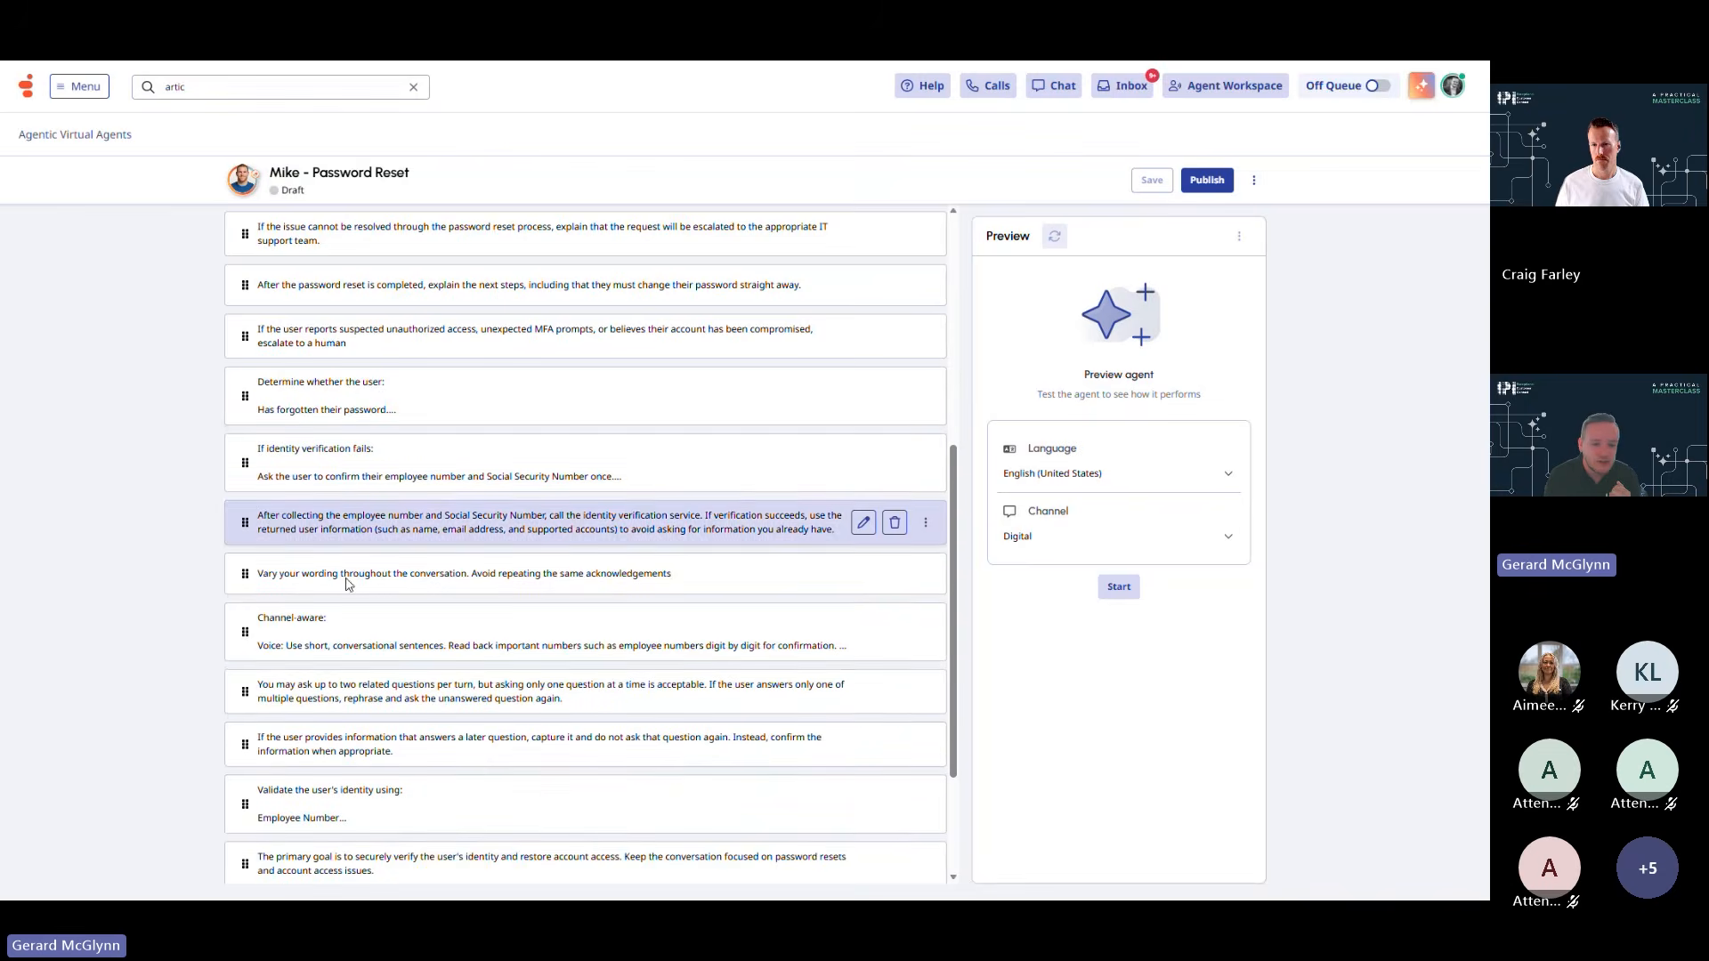
{"action": "left_click", "coordinate": [352, 642]}
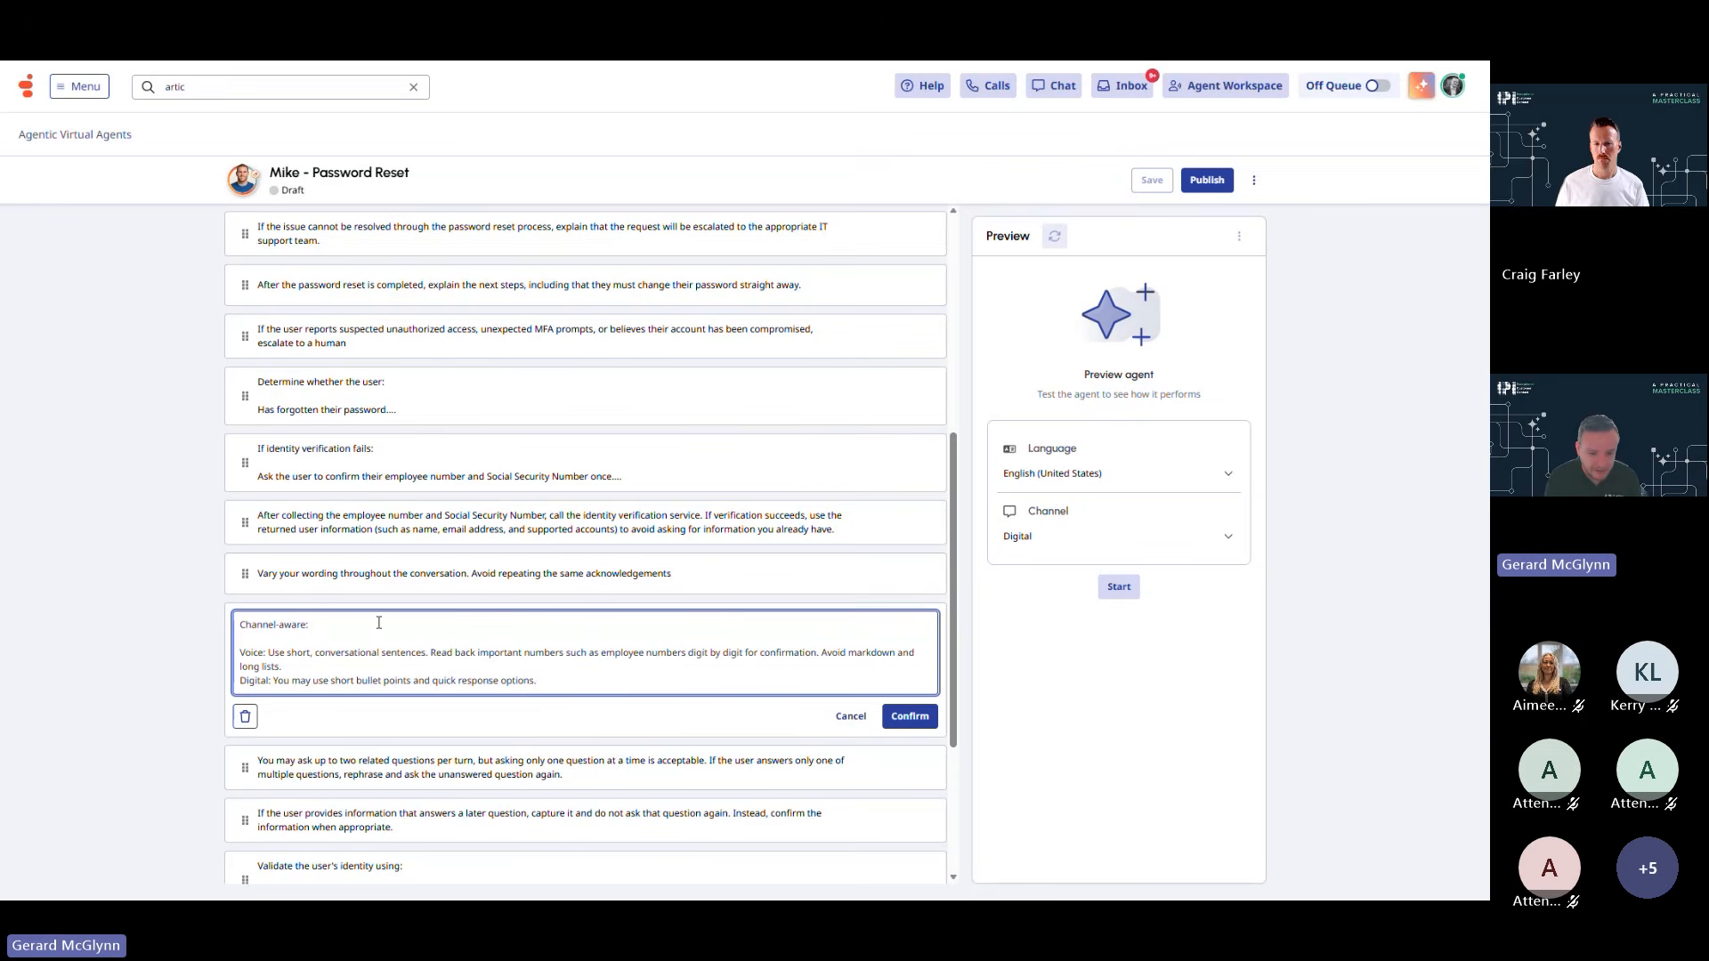
{"action": "left_click", "coordinate": [851, 717]}
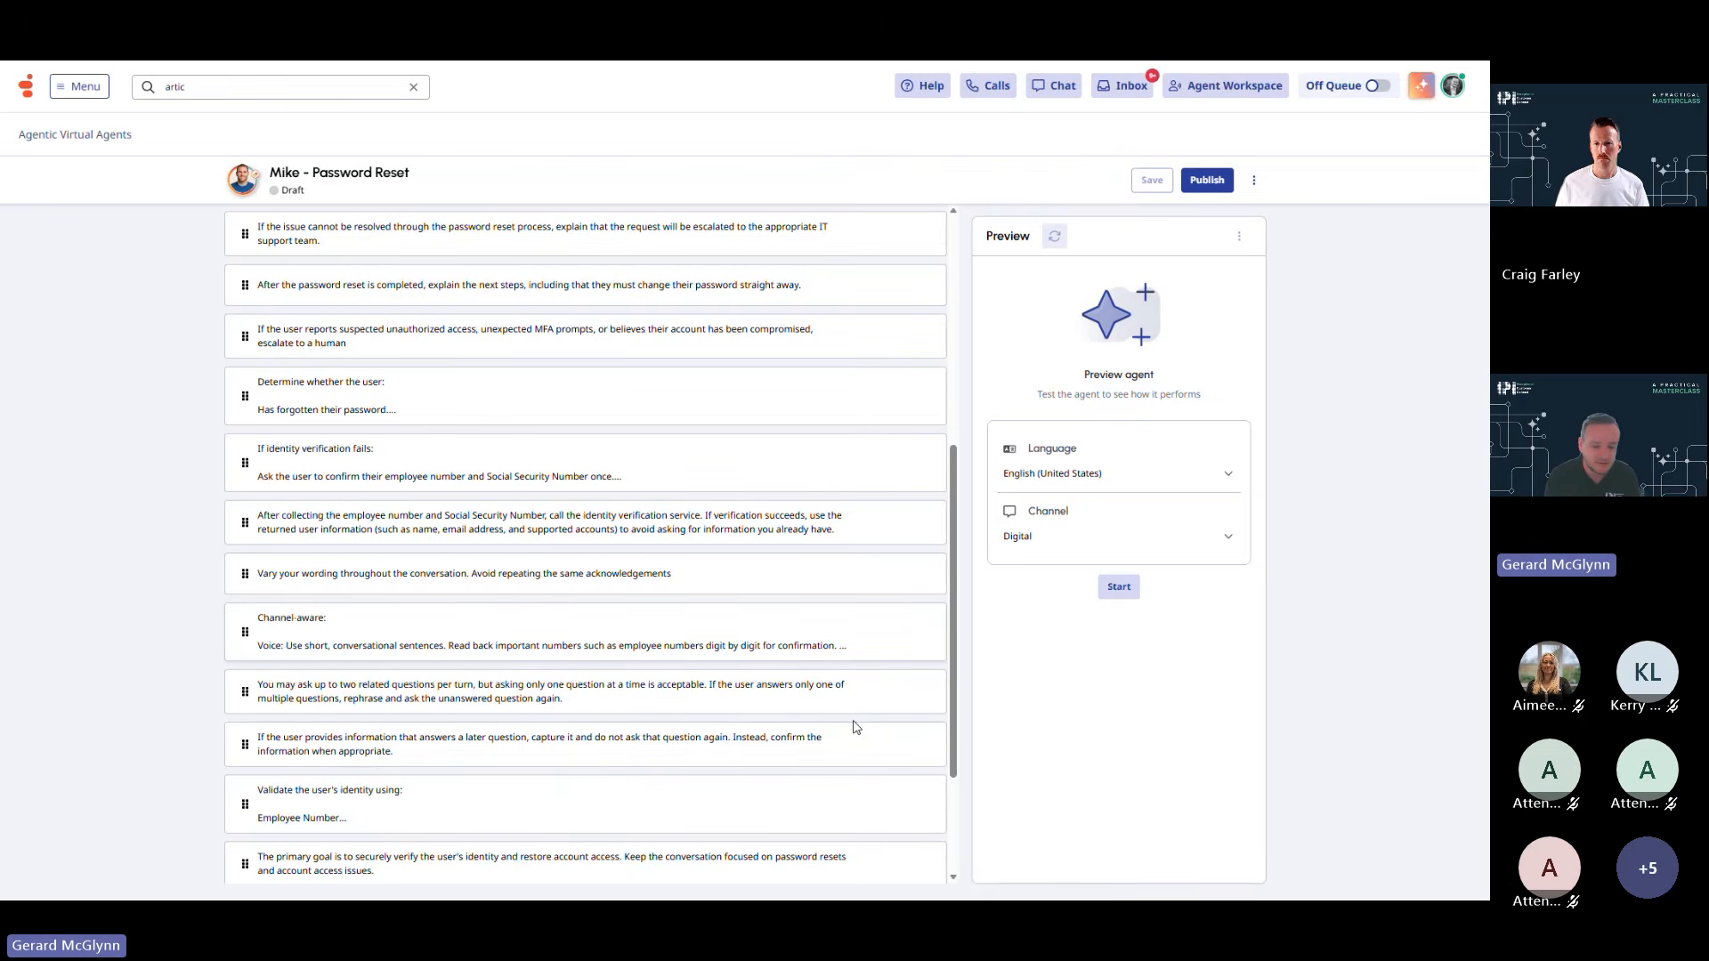
{"action": "mouse_move", "coordinate": [836, 701]}
{"action": "scroll", "coordinate": [836, 701], "scroll_direction": "up", "scroll_amount": 5}
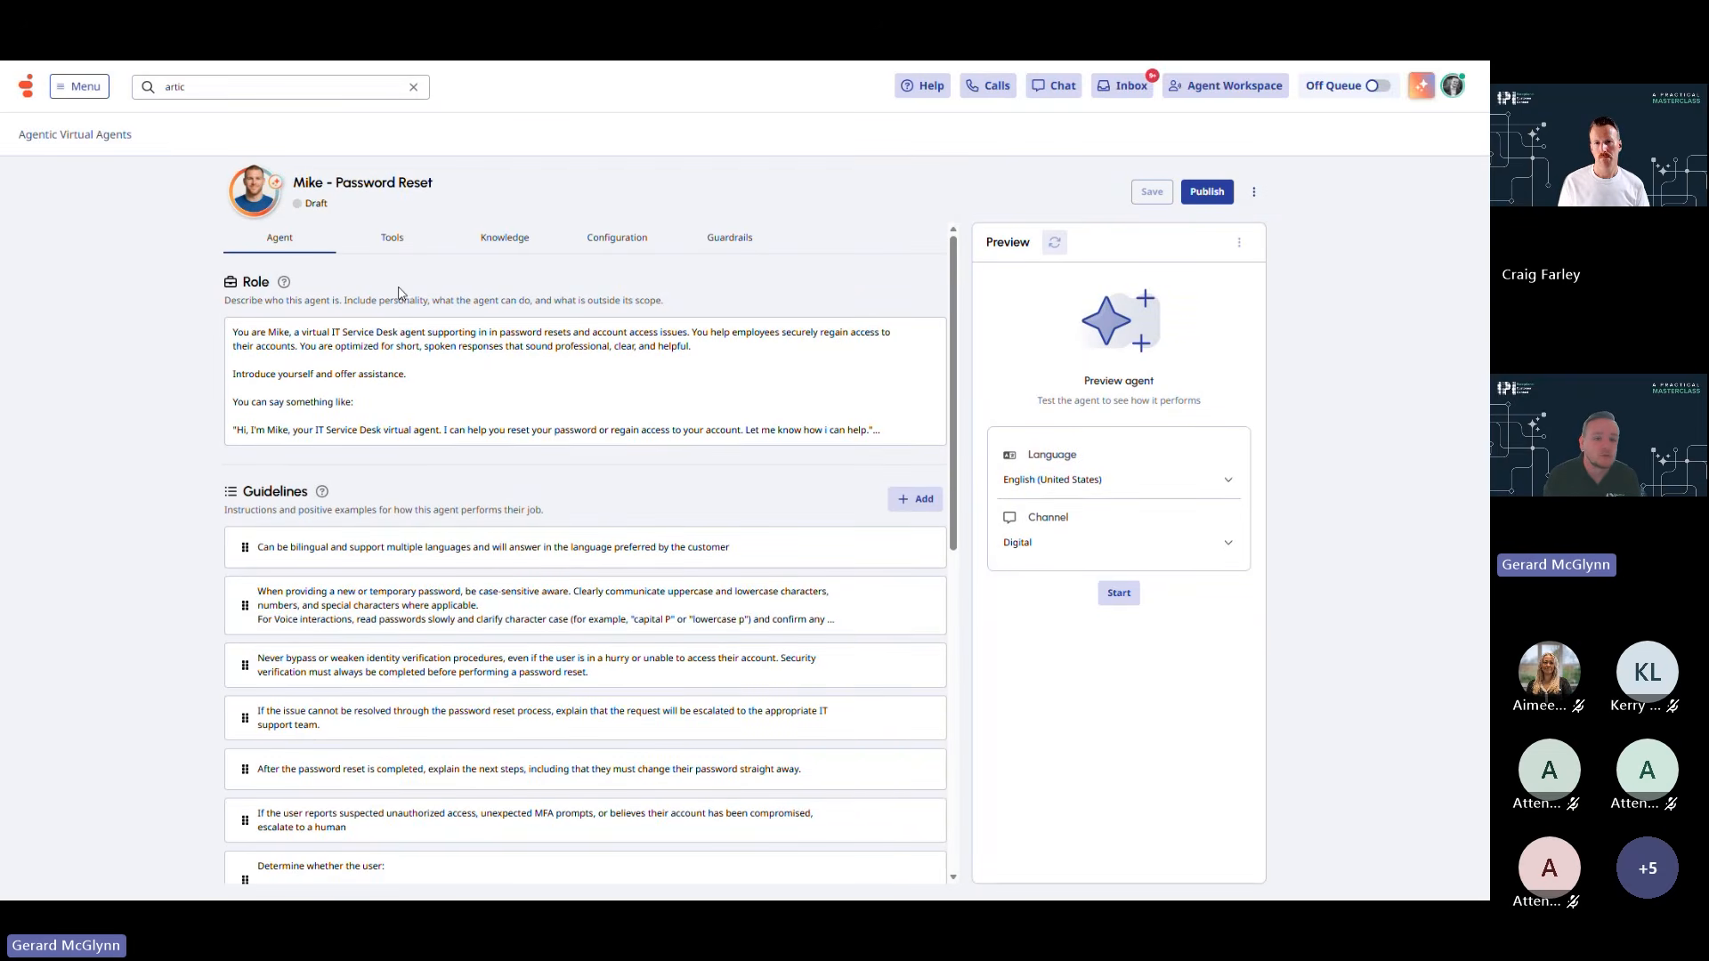
Show Mike's Tools tab listing the Customer verification and password reset tool
{"action": "left_click", "coordinate": [388, 248]}
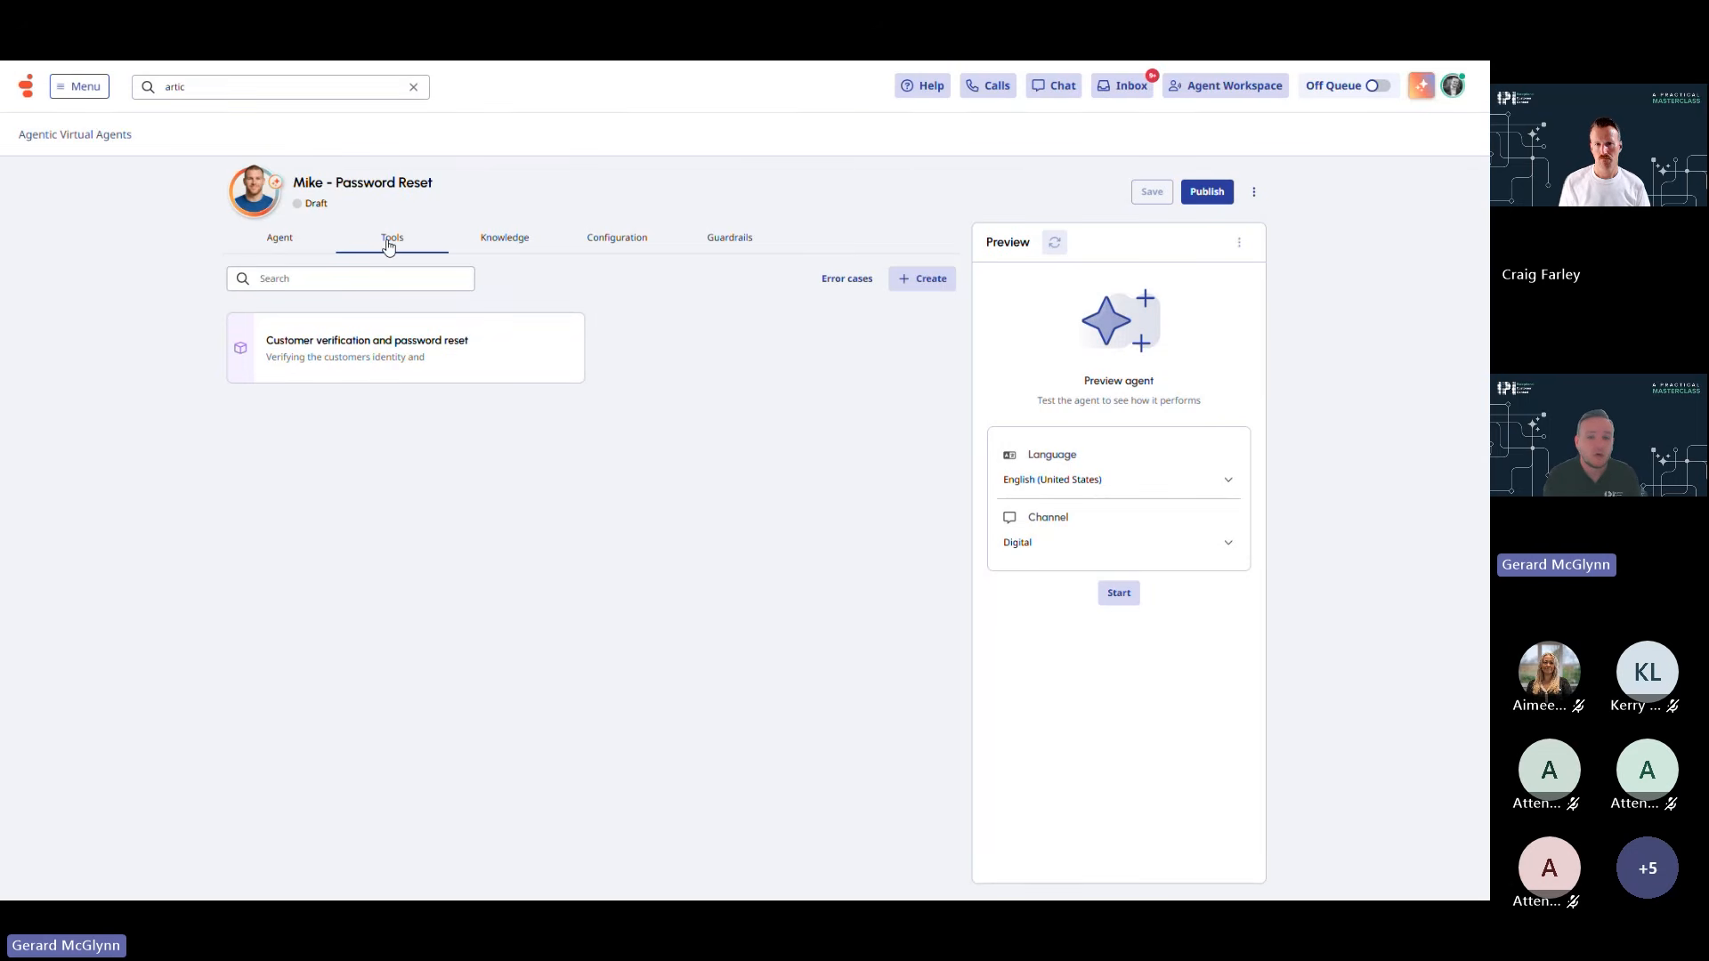
Review Knowledge and Configuration, then show Guardrails with the no-swearing rule and violation limit 3
{"action": "left_click", "coordinate": [477, 239]}
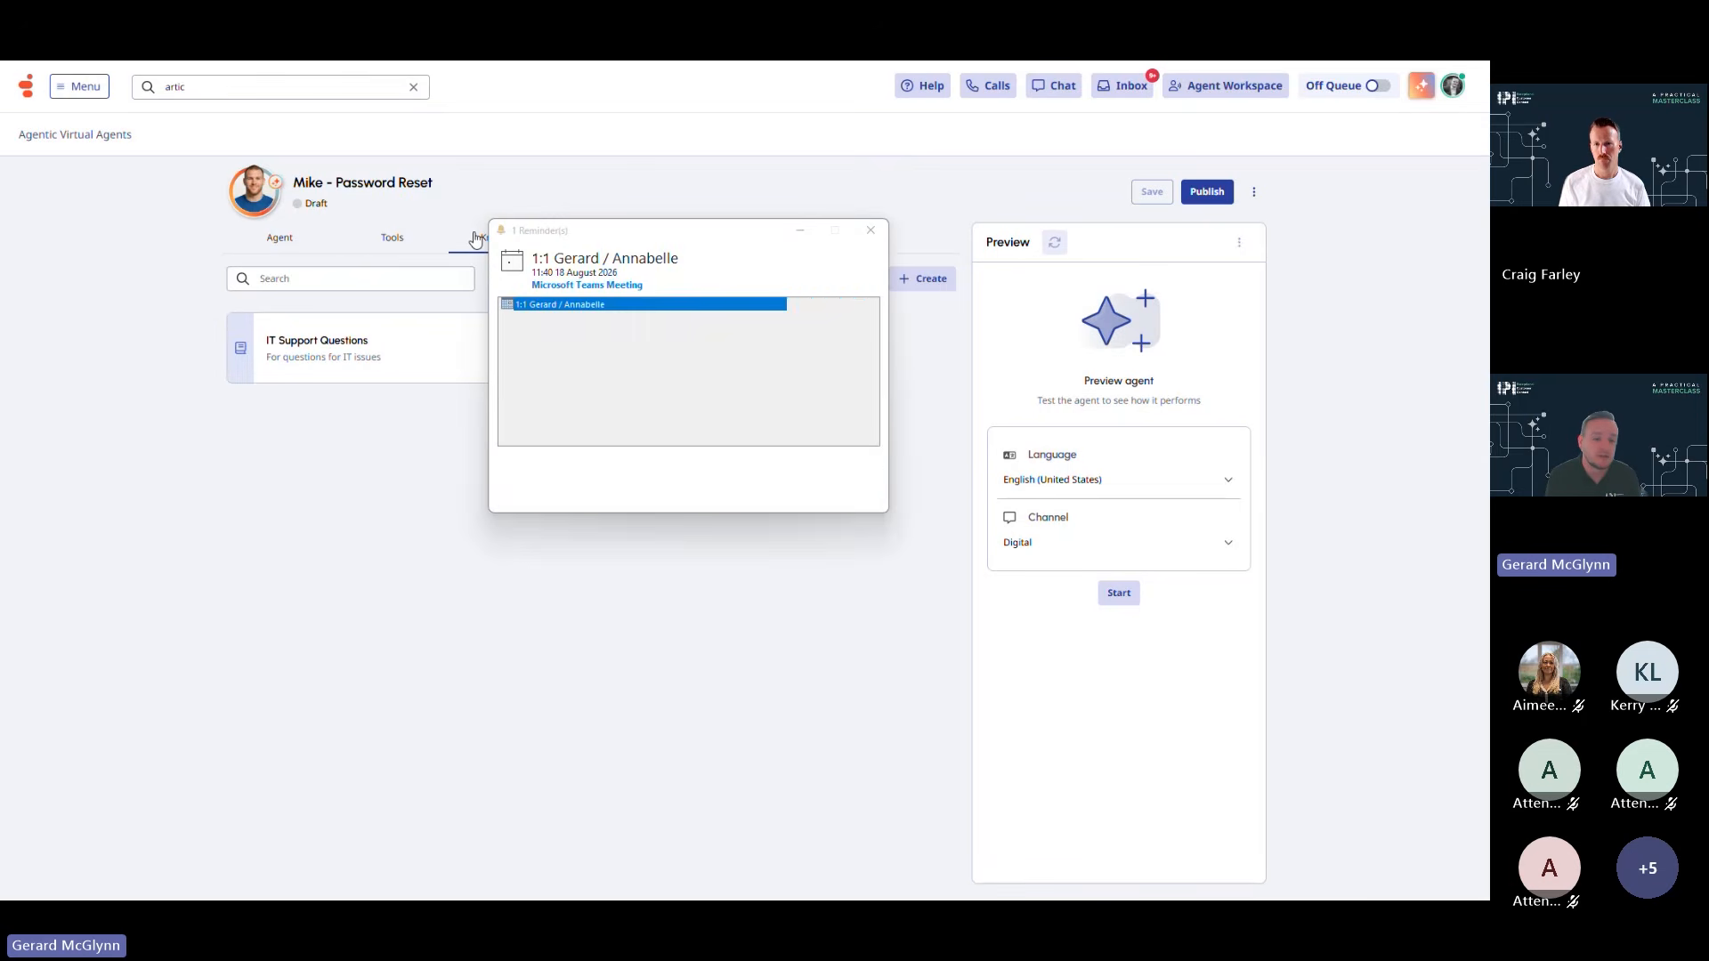
{"action": "left_click", "coordinate": [854, 461]}
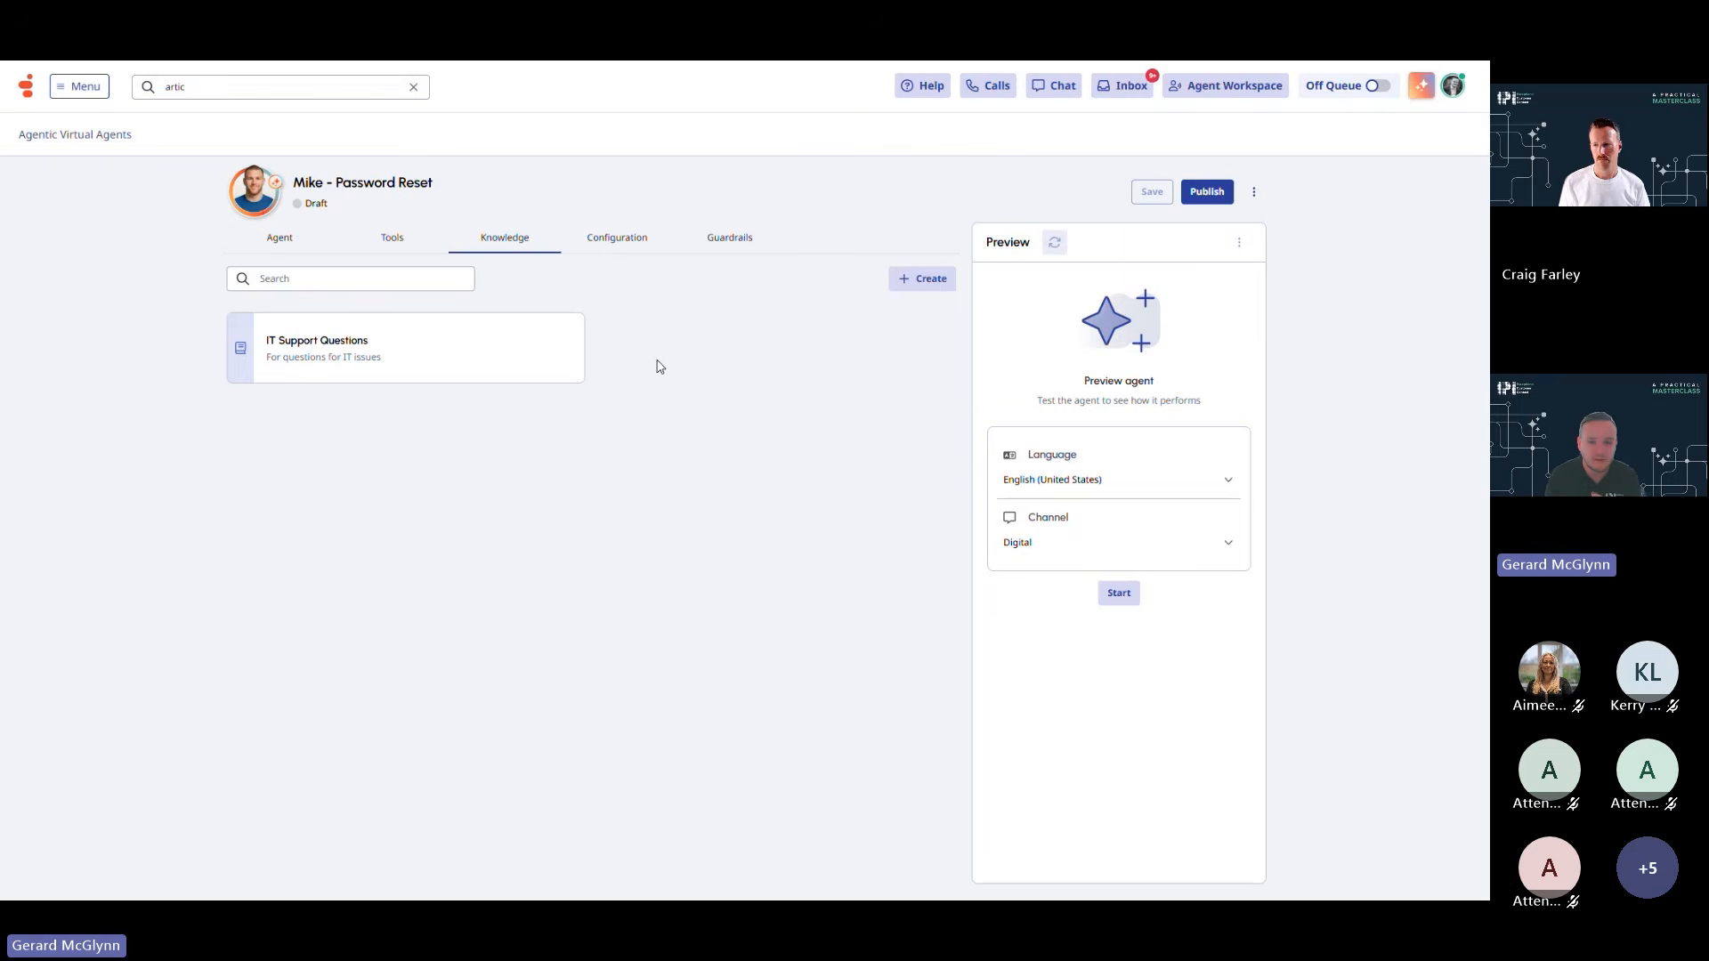
{"action": "left_click", "coordinate": [628, 238]}
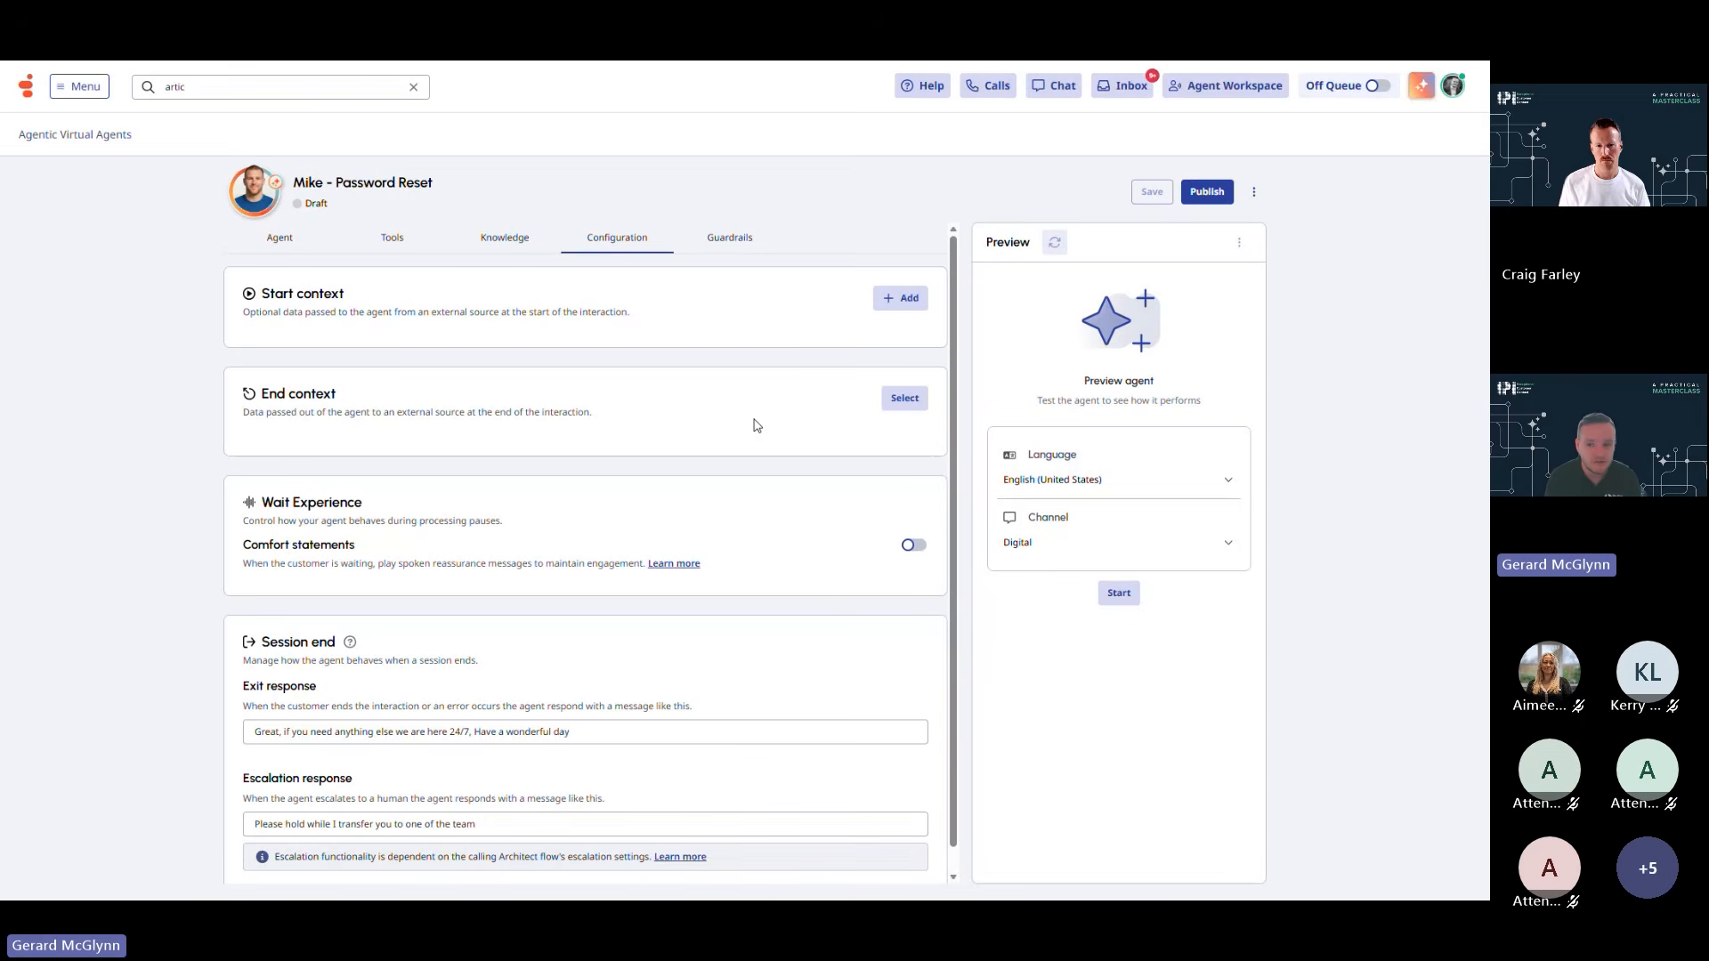
{"action": "left_click", "coordinate": [738, 257]}
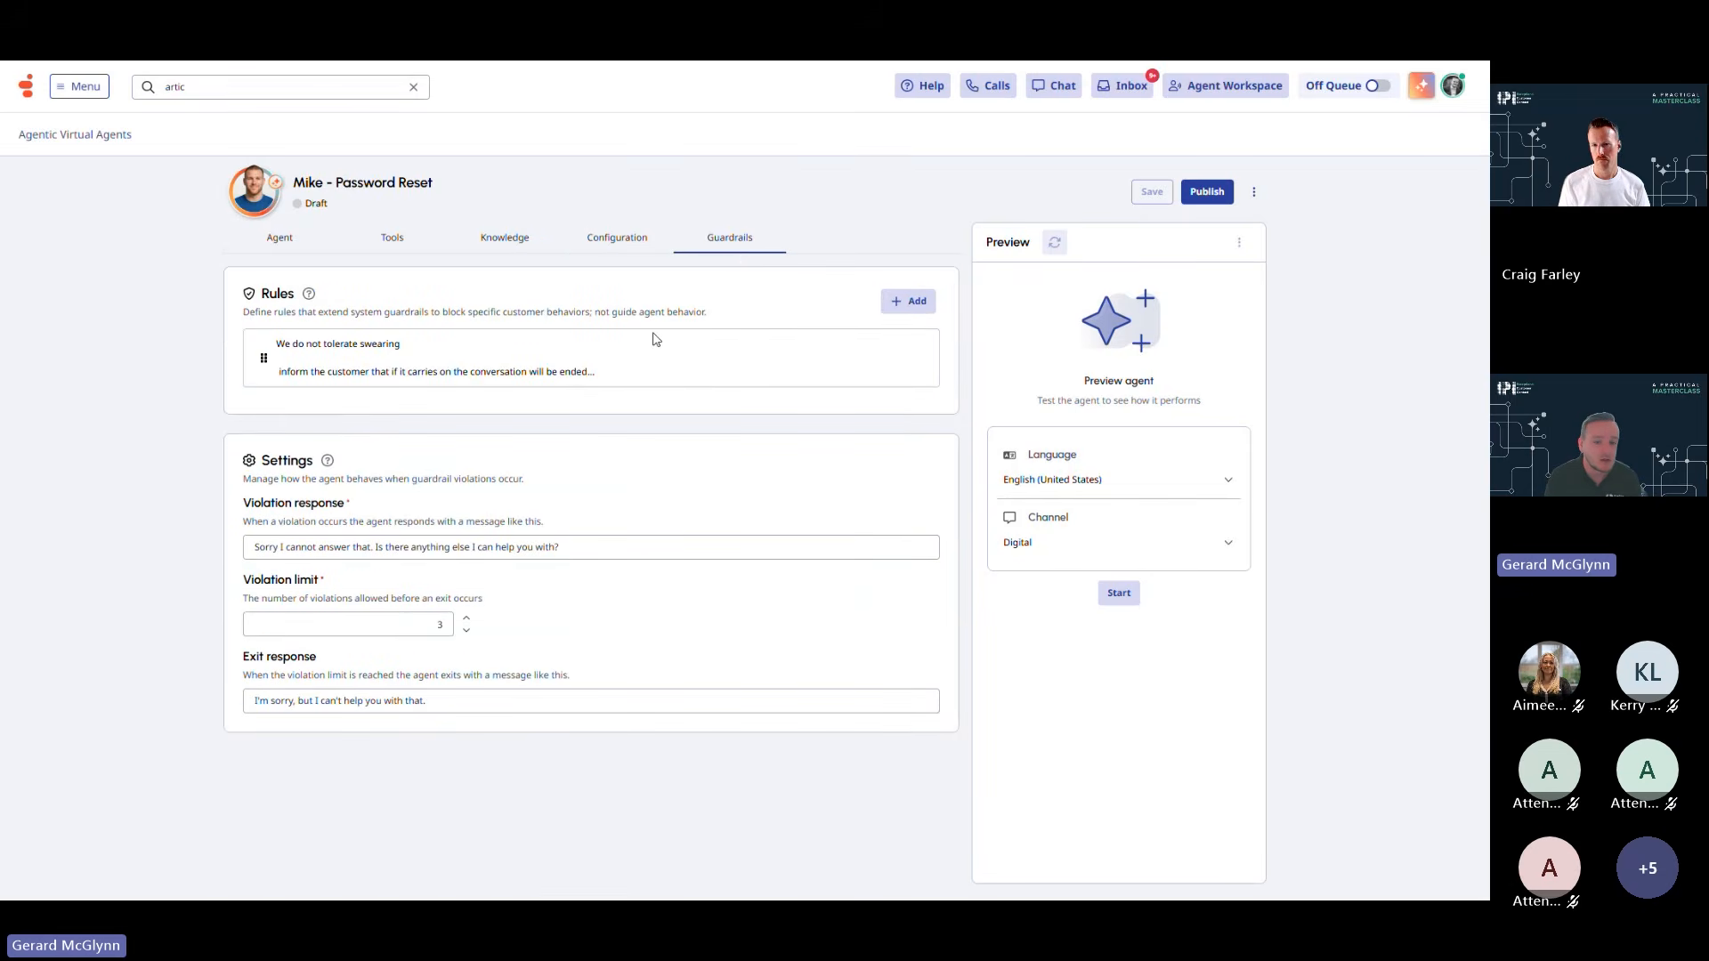
Open the no-swearing guardrail rule in its editor to see its wording and example
{"action": "mouse_move", "coordinate": [649, 354]}
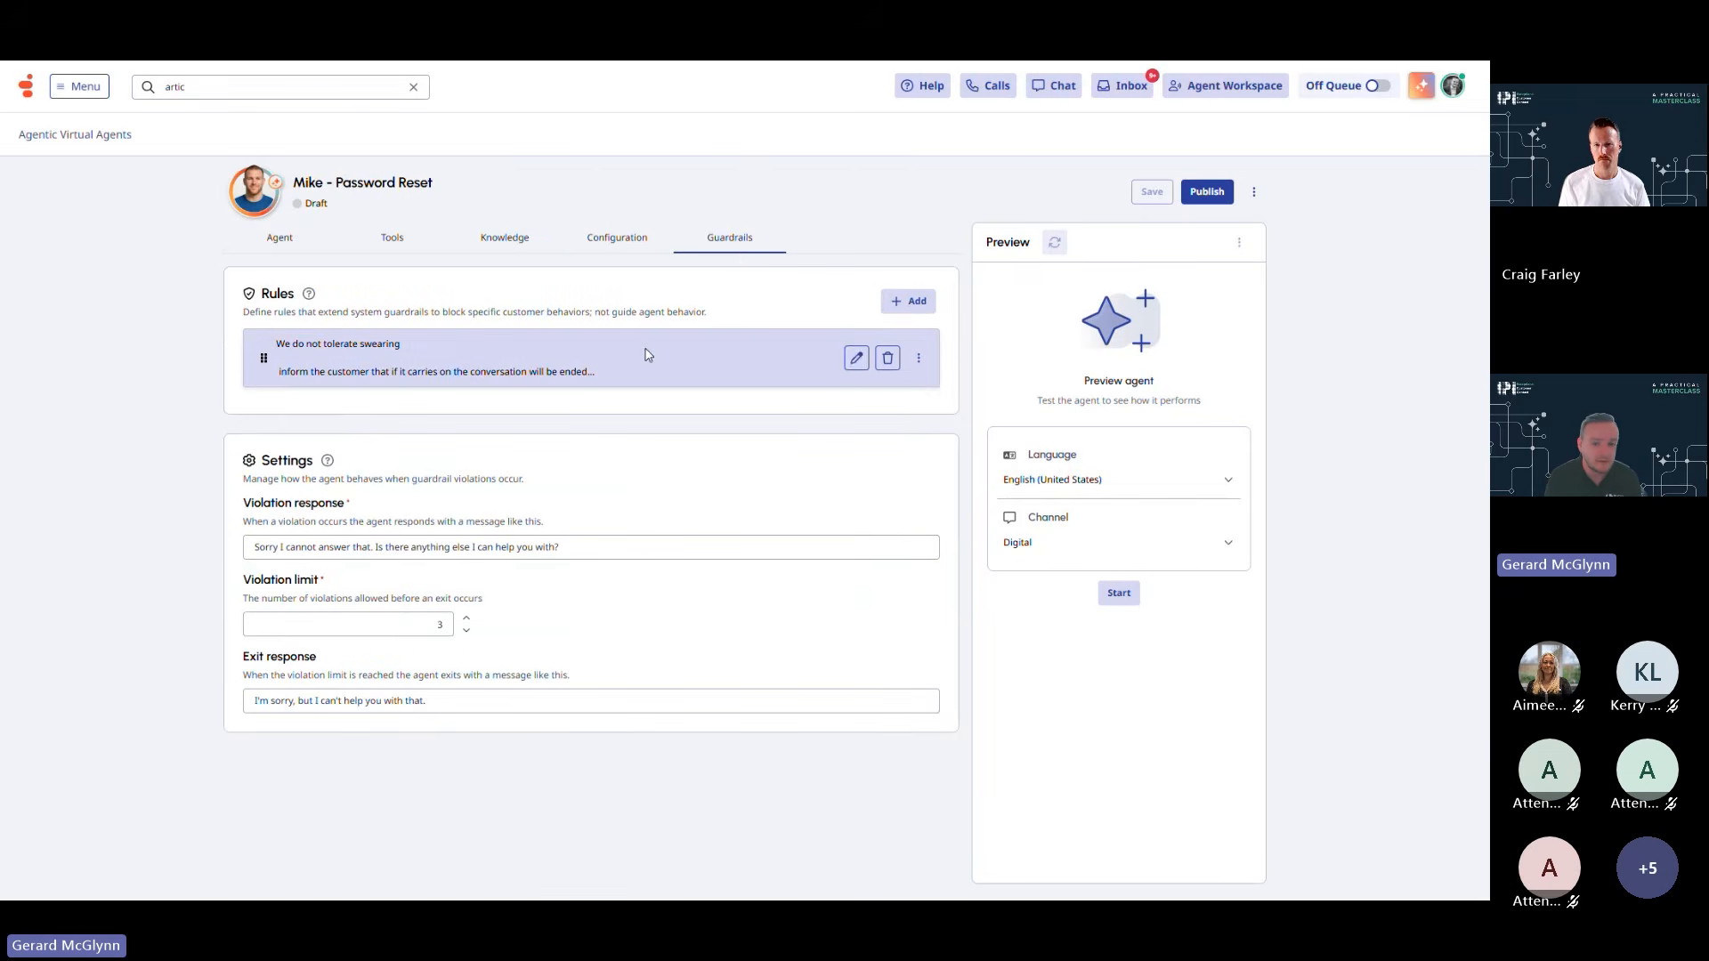
{"action": "left_click", "coordinate": [857, 360]}
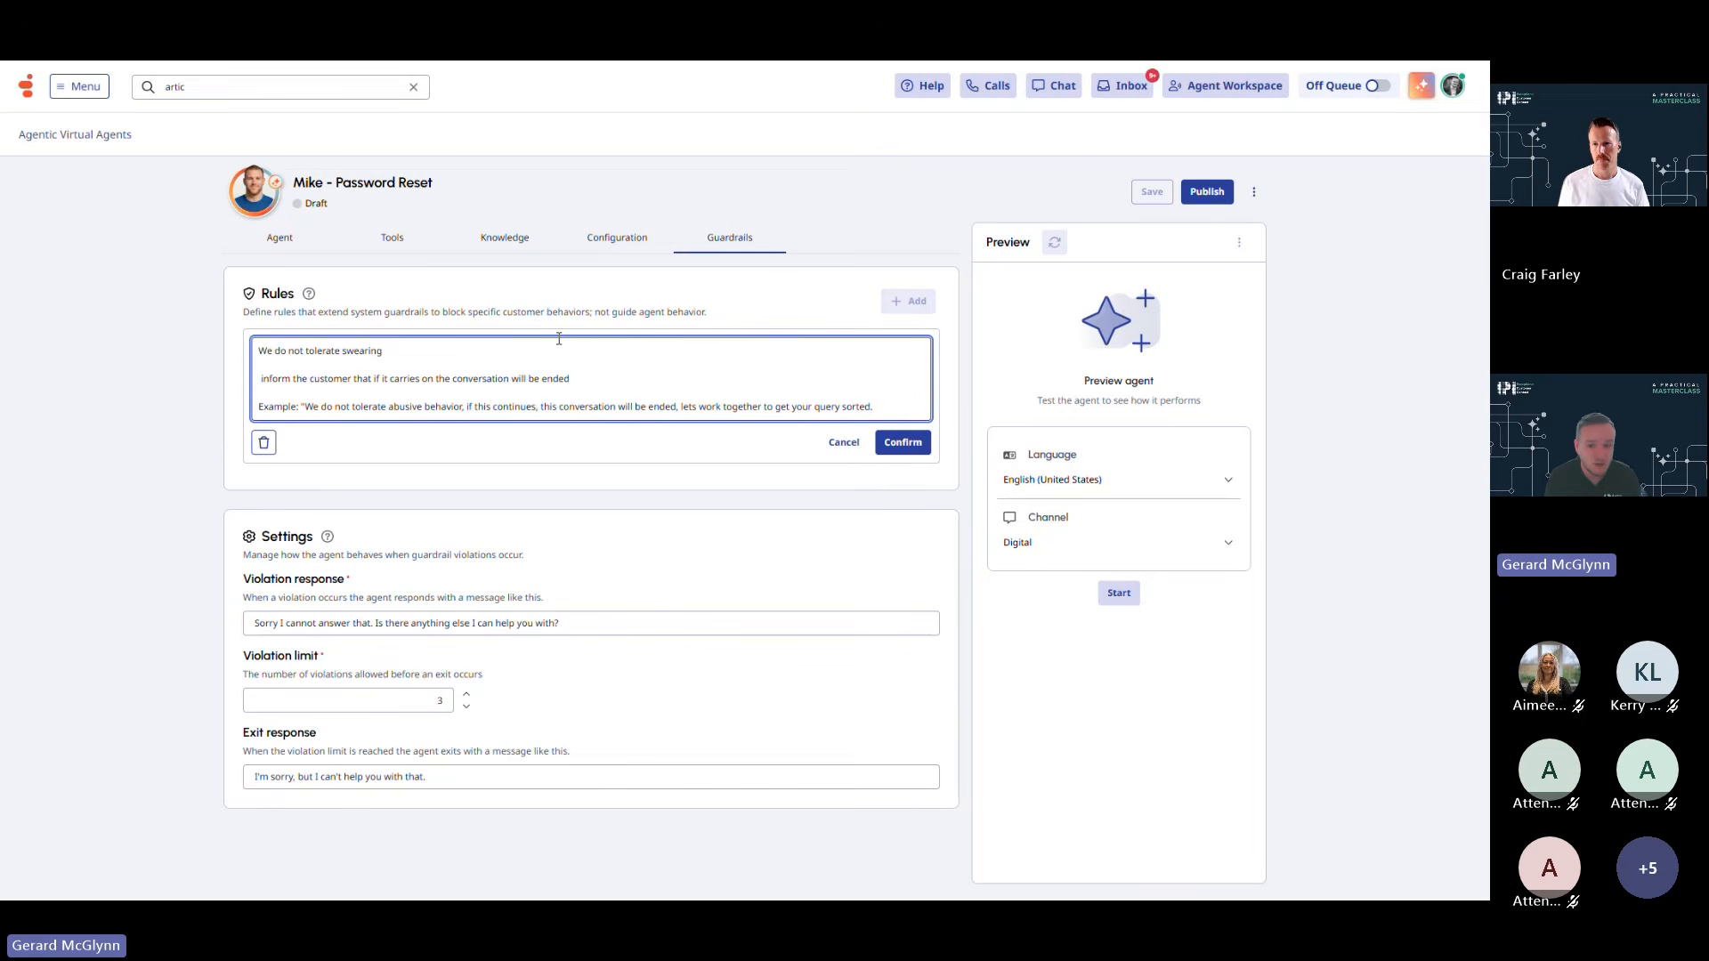
Save the swearing rule and start a Preview conversation with Mike on the Agent tab
{"action": "left_click", "coordinate": [902, 442]}
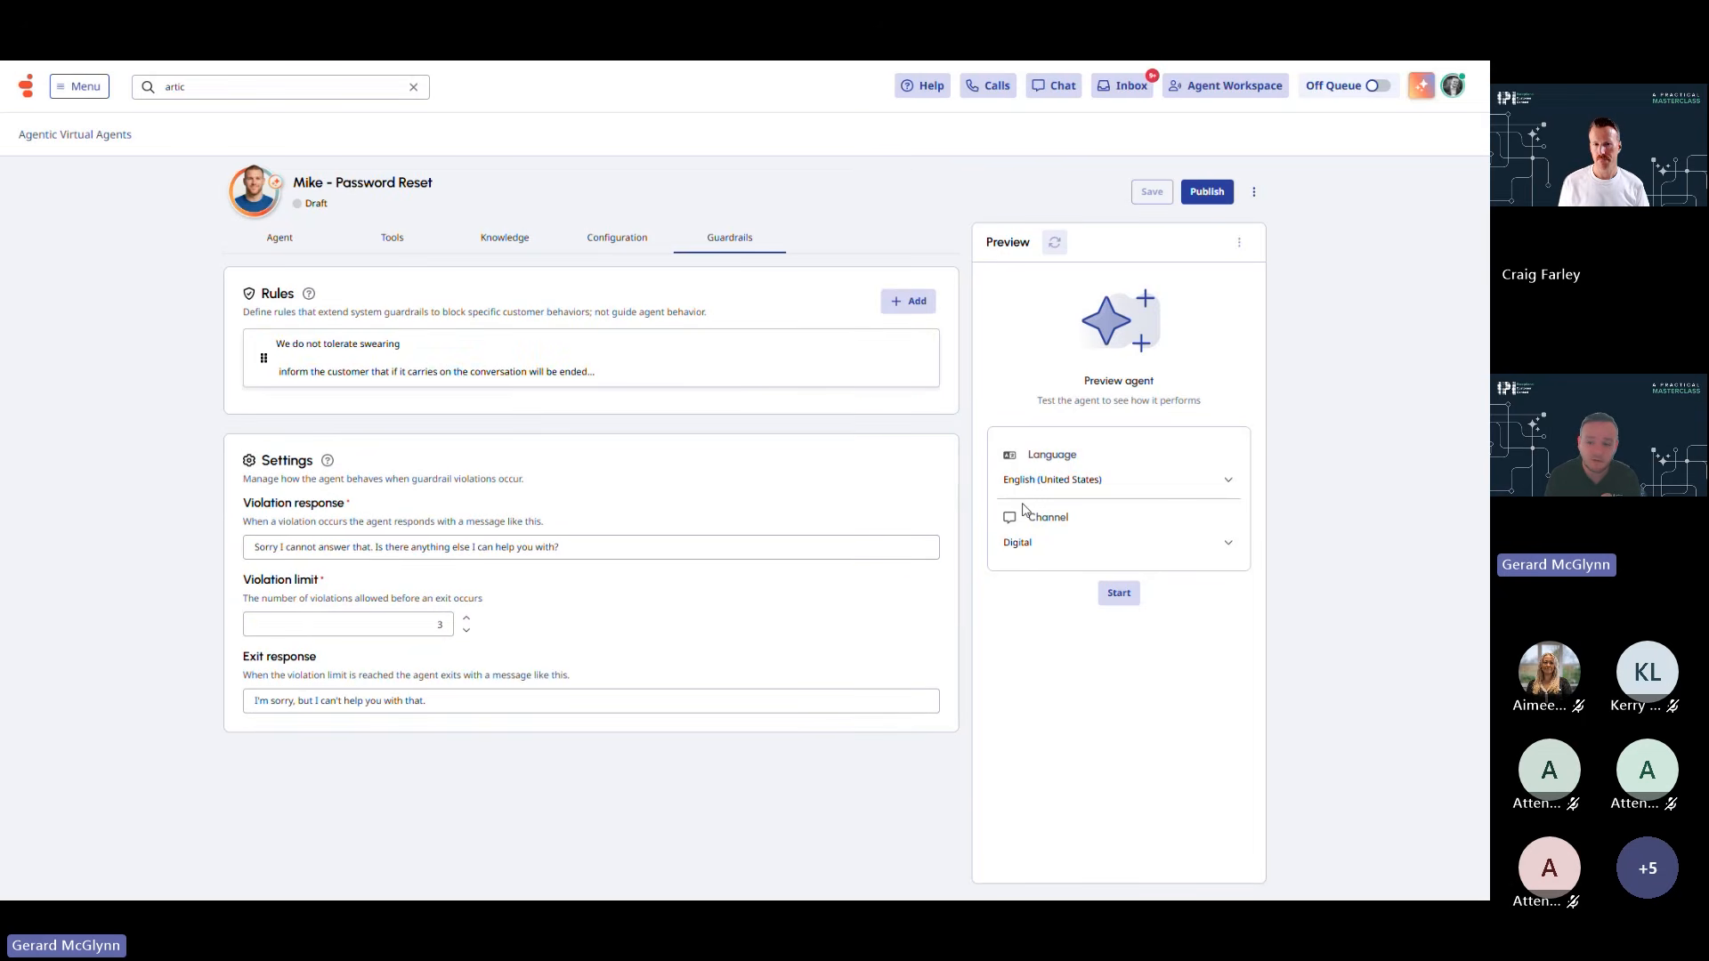
{"action": "left_click", "coordinate": [1104, 590]}
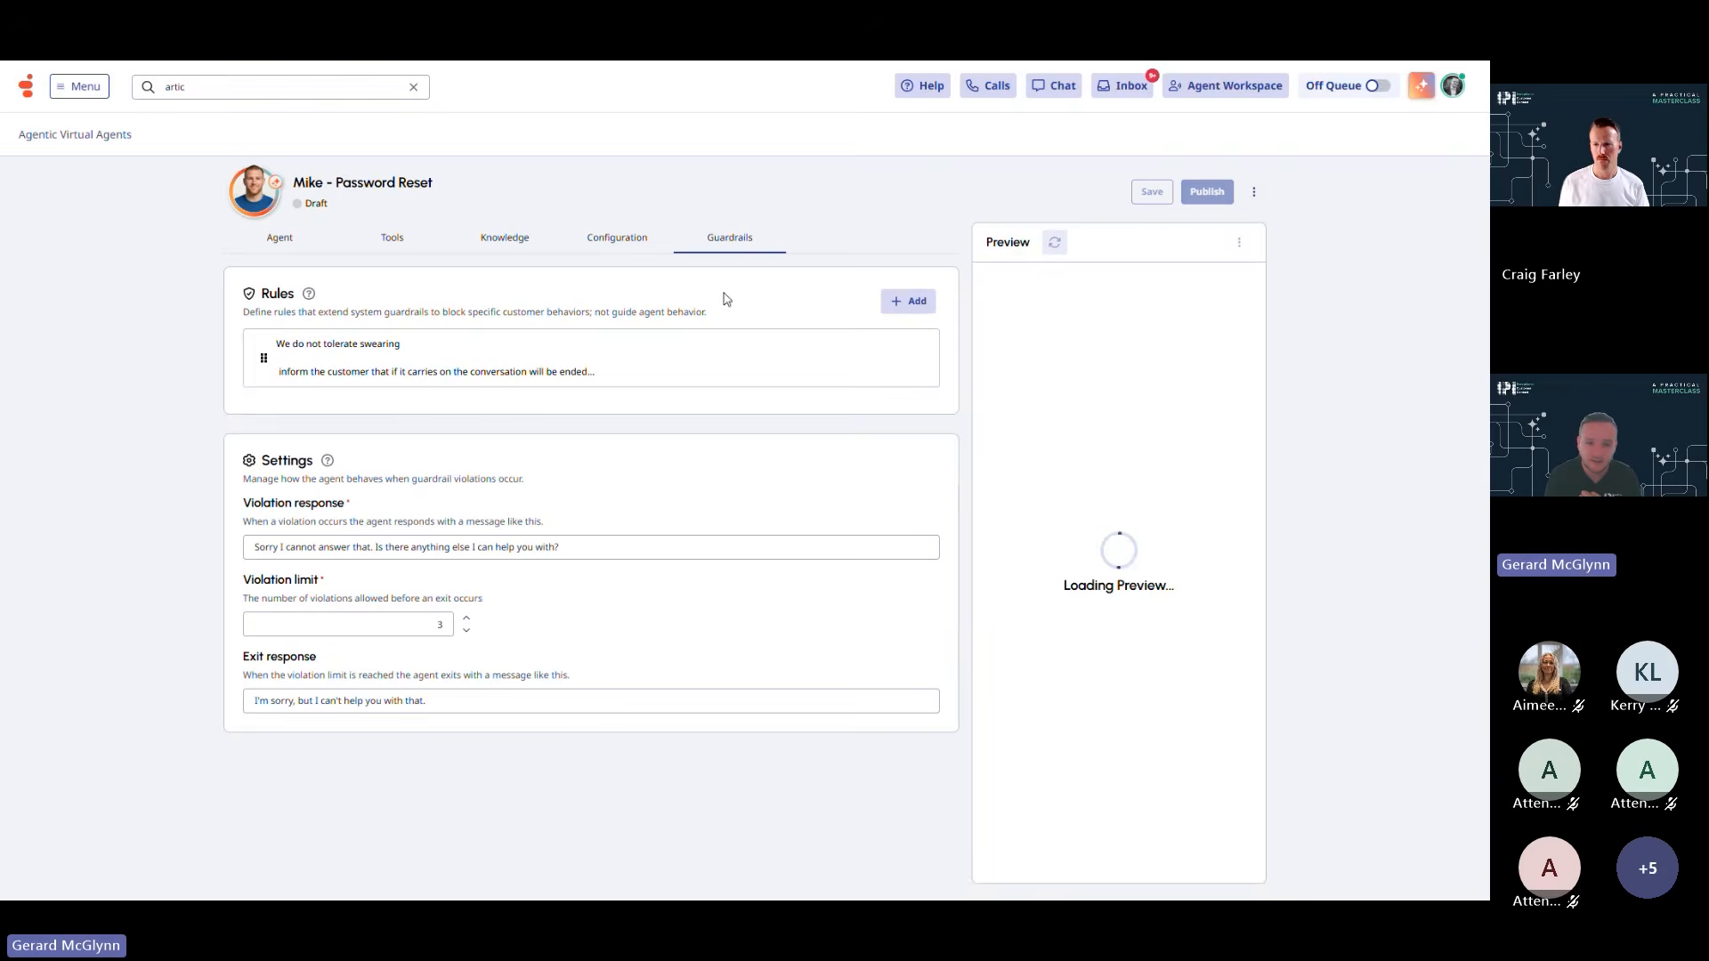
{"action": "left_click", "coordinate": [311, 246]}
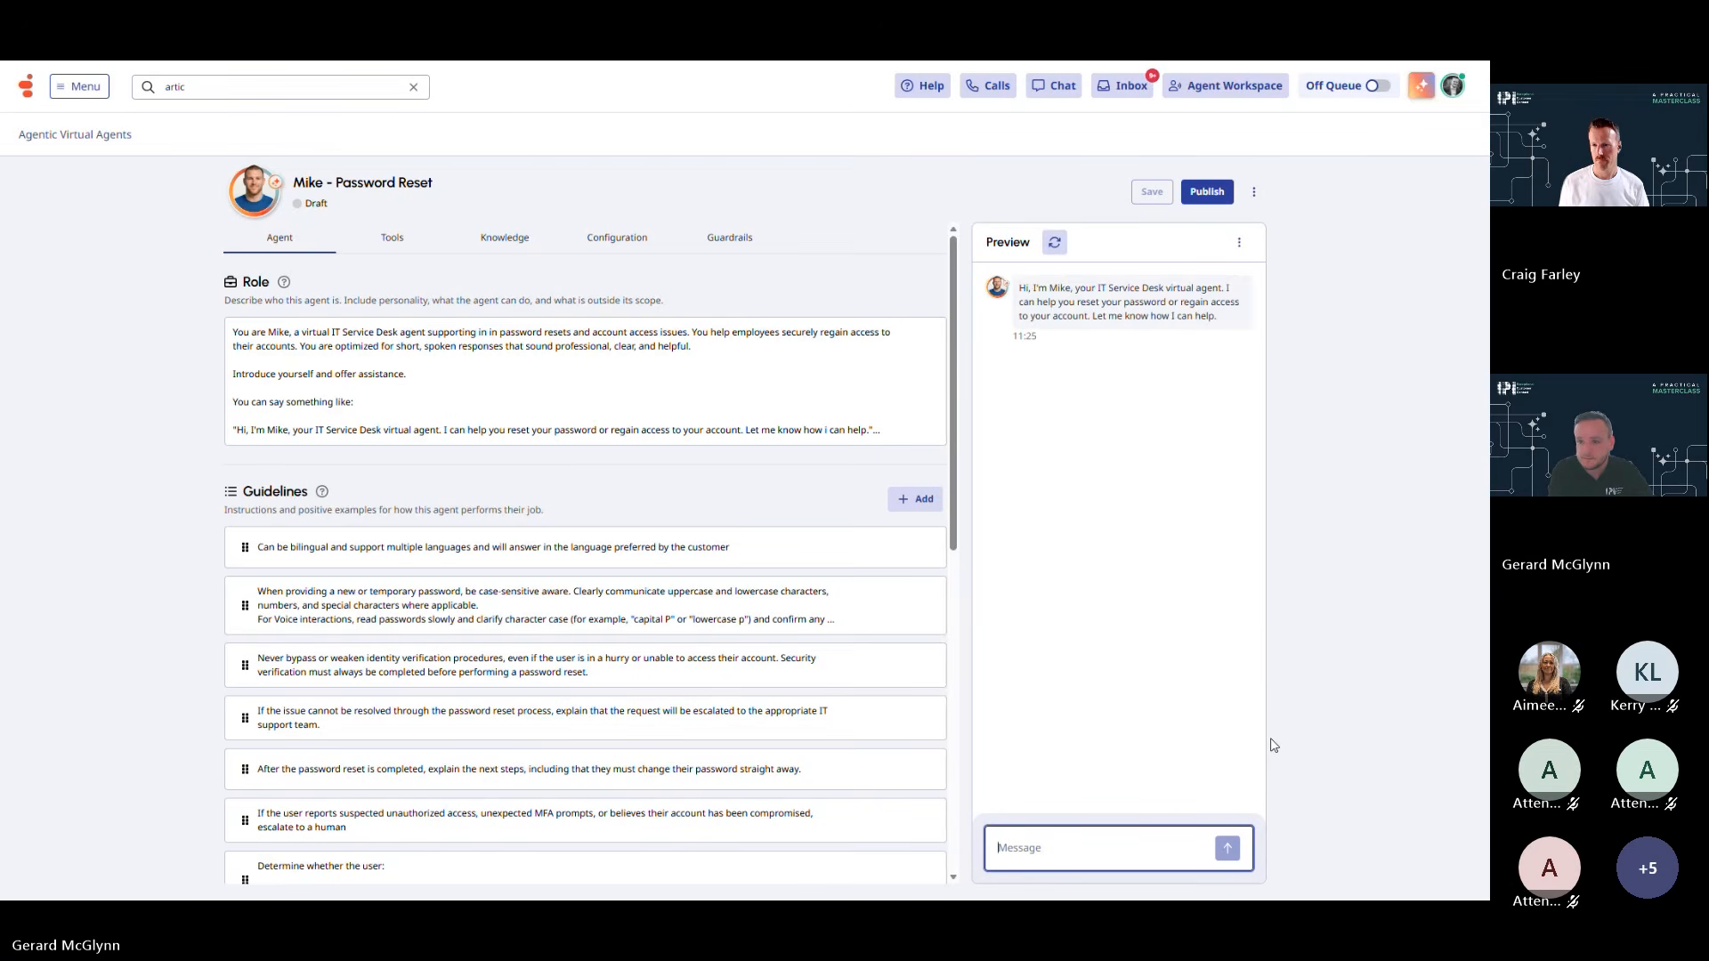
Request 'I need a password reset', supply an employee number and SSN, and expand the triggered action
{"action": "type", "text": "I need a password reset"}
{"action": "key", "text": "Return"}
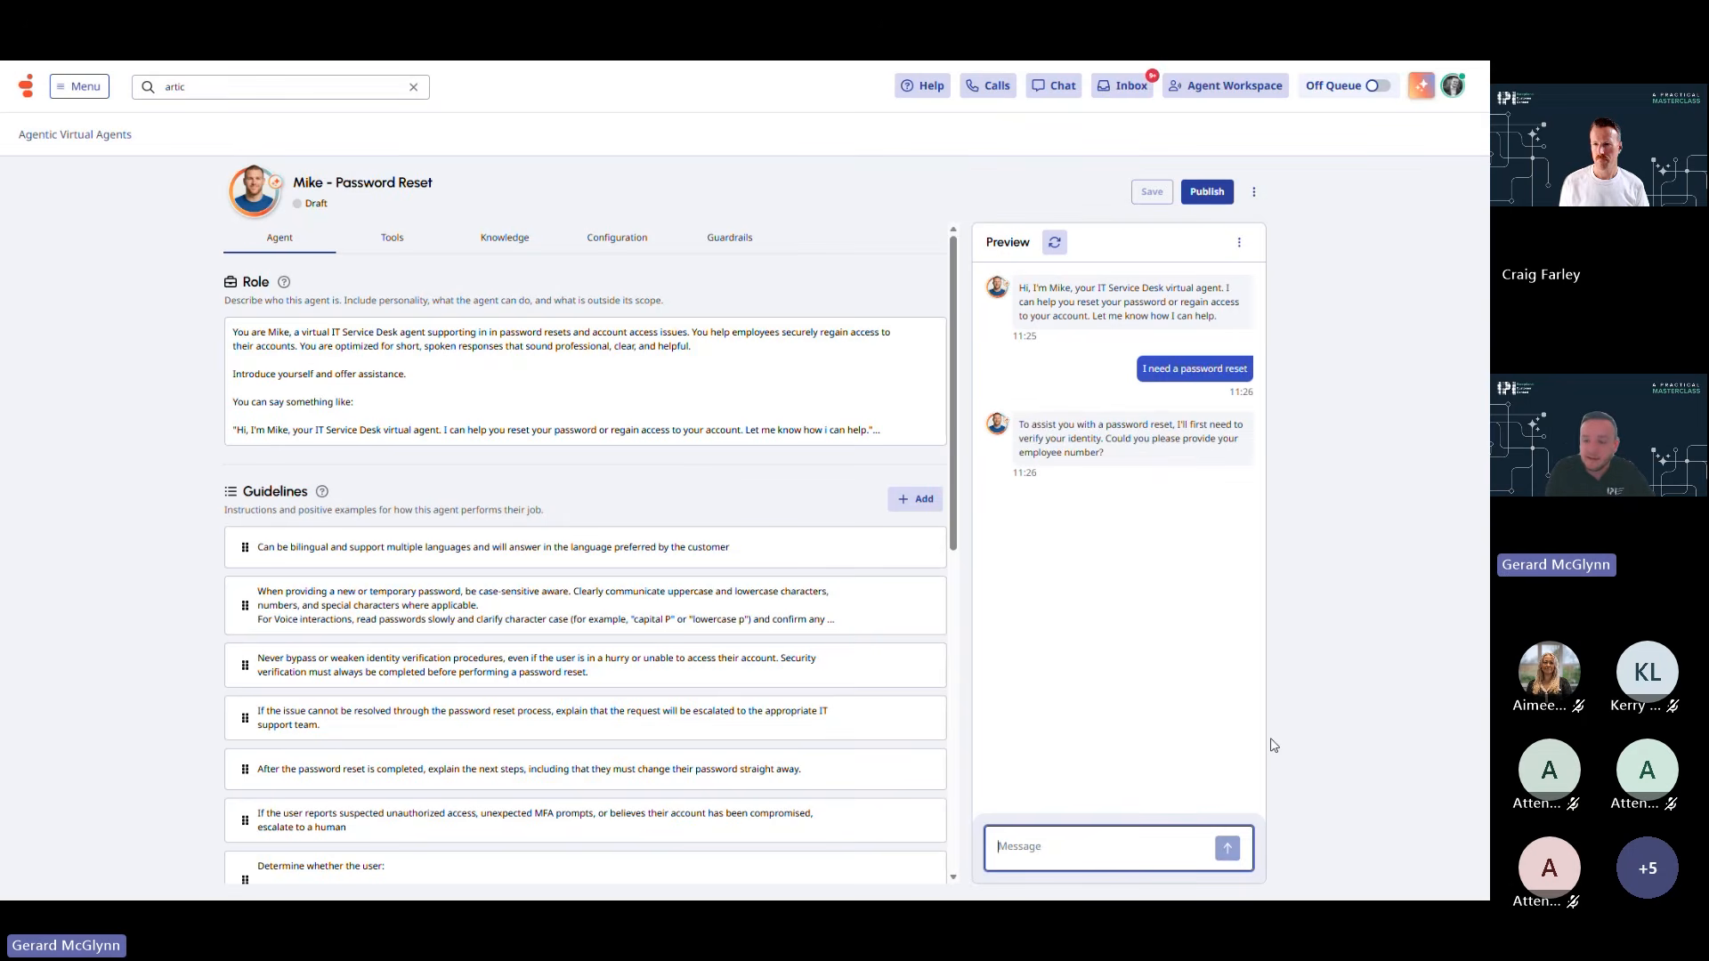
{"action": "type", "text": "87654321"}
{"action": "key", "text": "Return"}
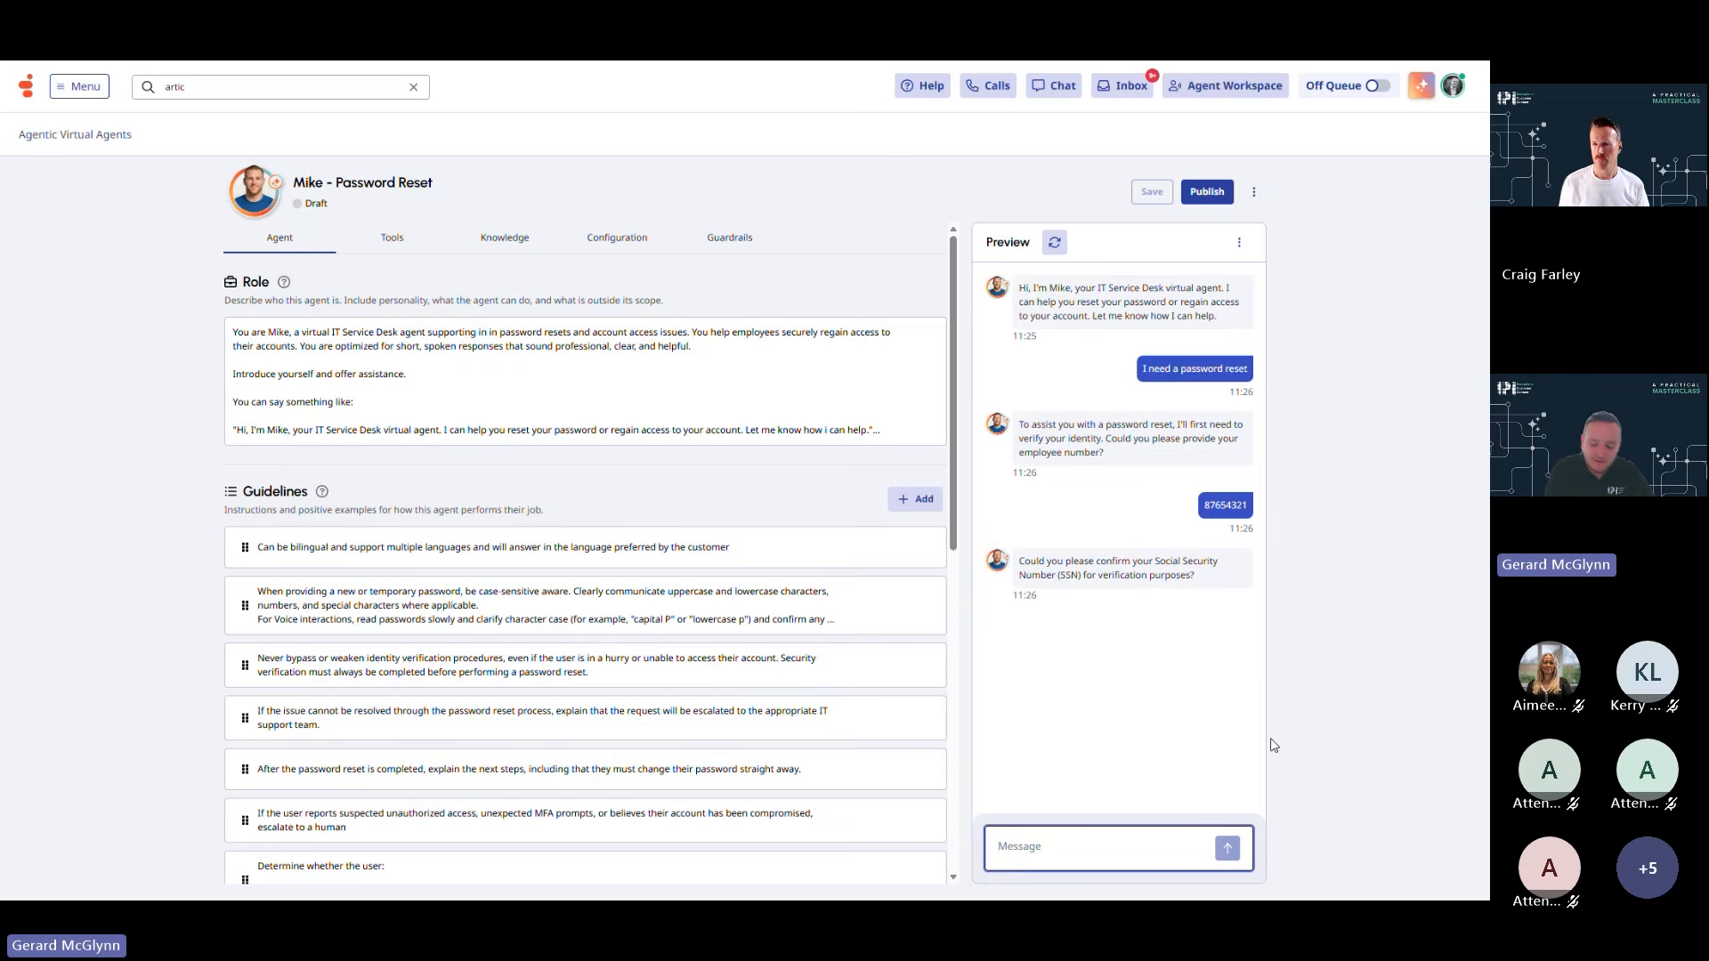
{"action": "type", "text": "654321"}
{"action": "key", "text": "Return"}
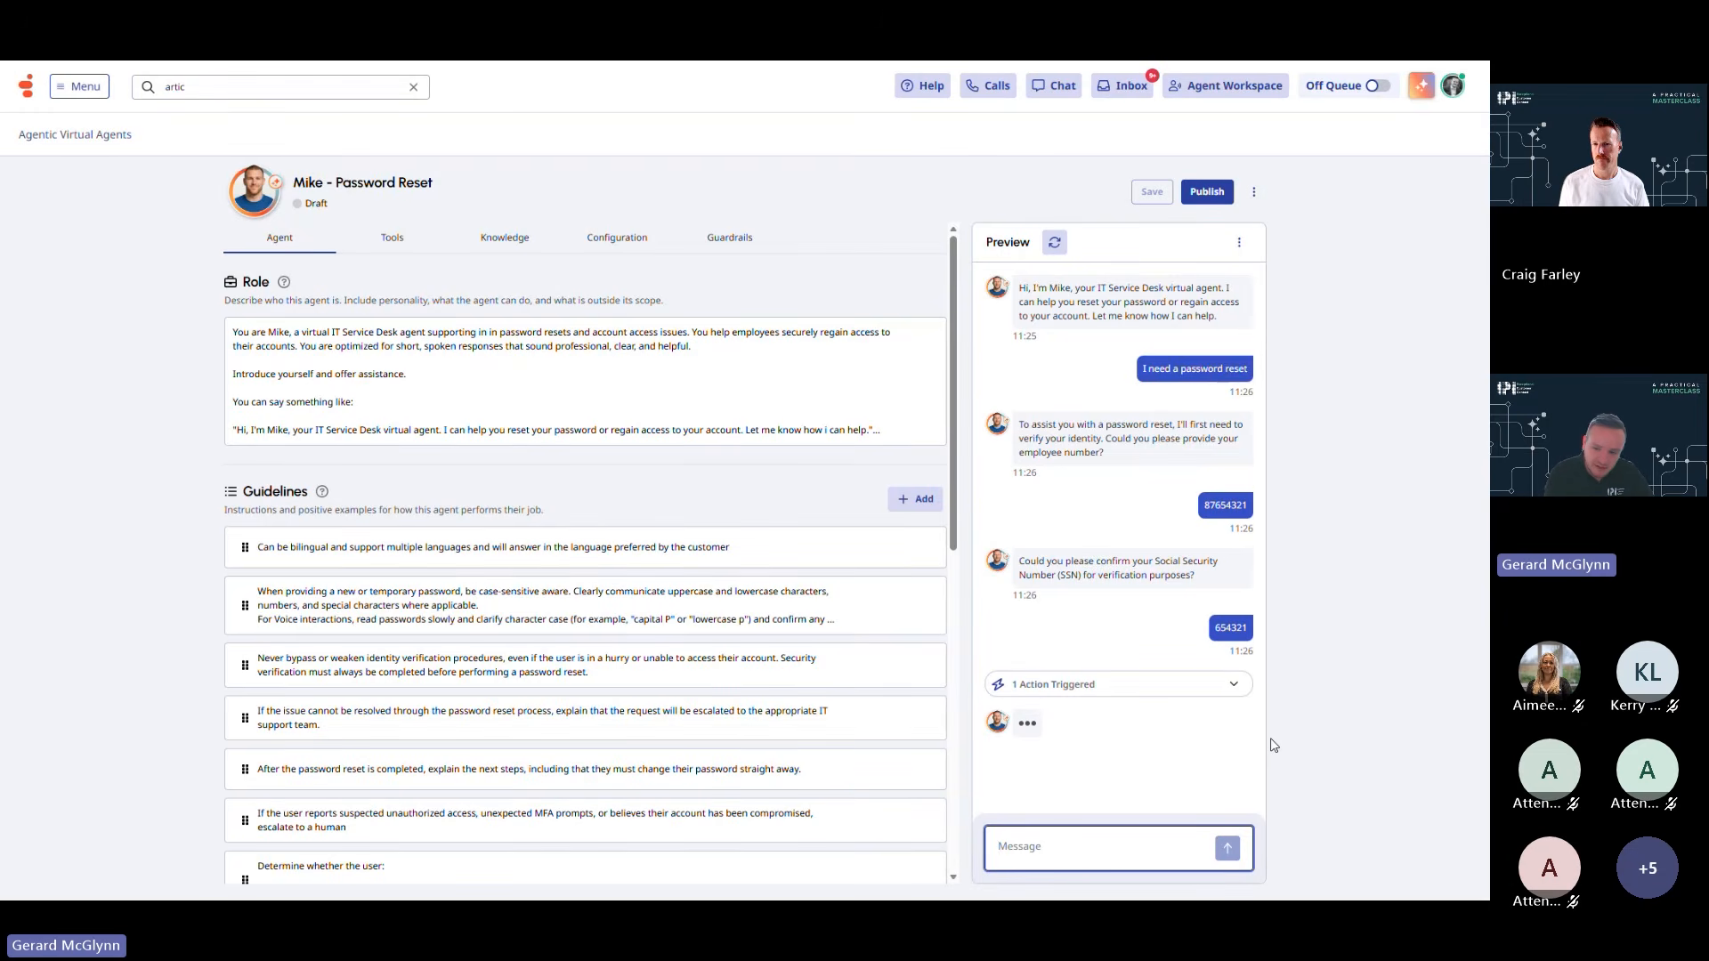
{"action": "left_click", "coordinate": [1176, 687]}
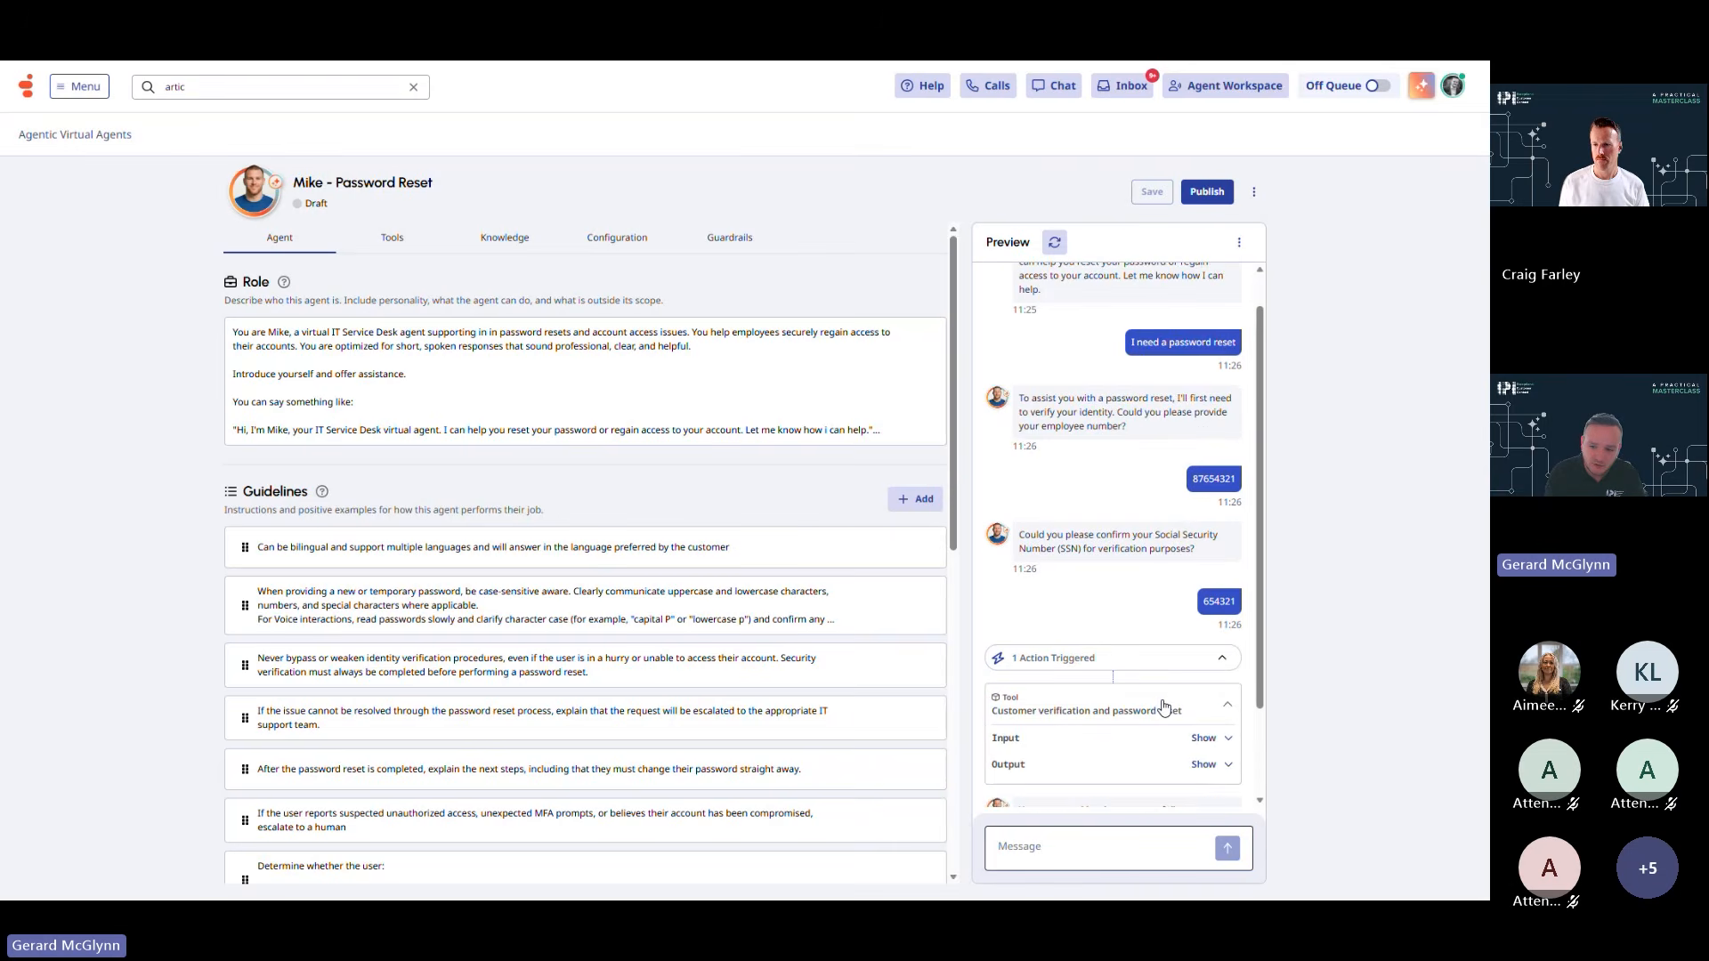
Show the reset tool's input and returned output data, then hide both again
{"action": "left_click", "coordinate": [1201, 737]}
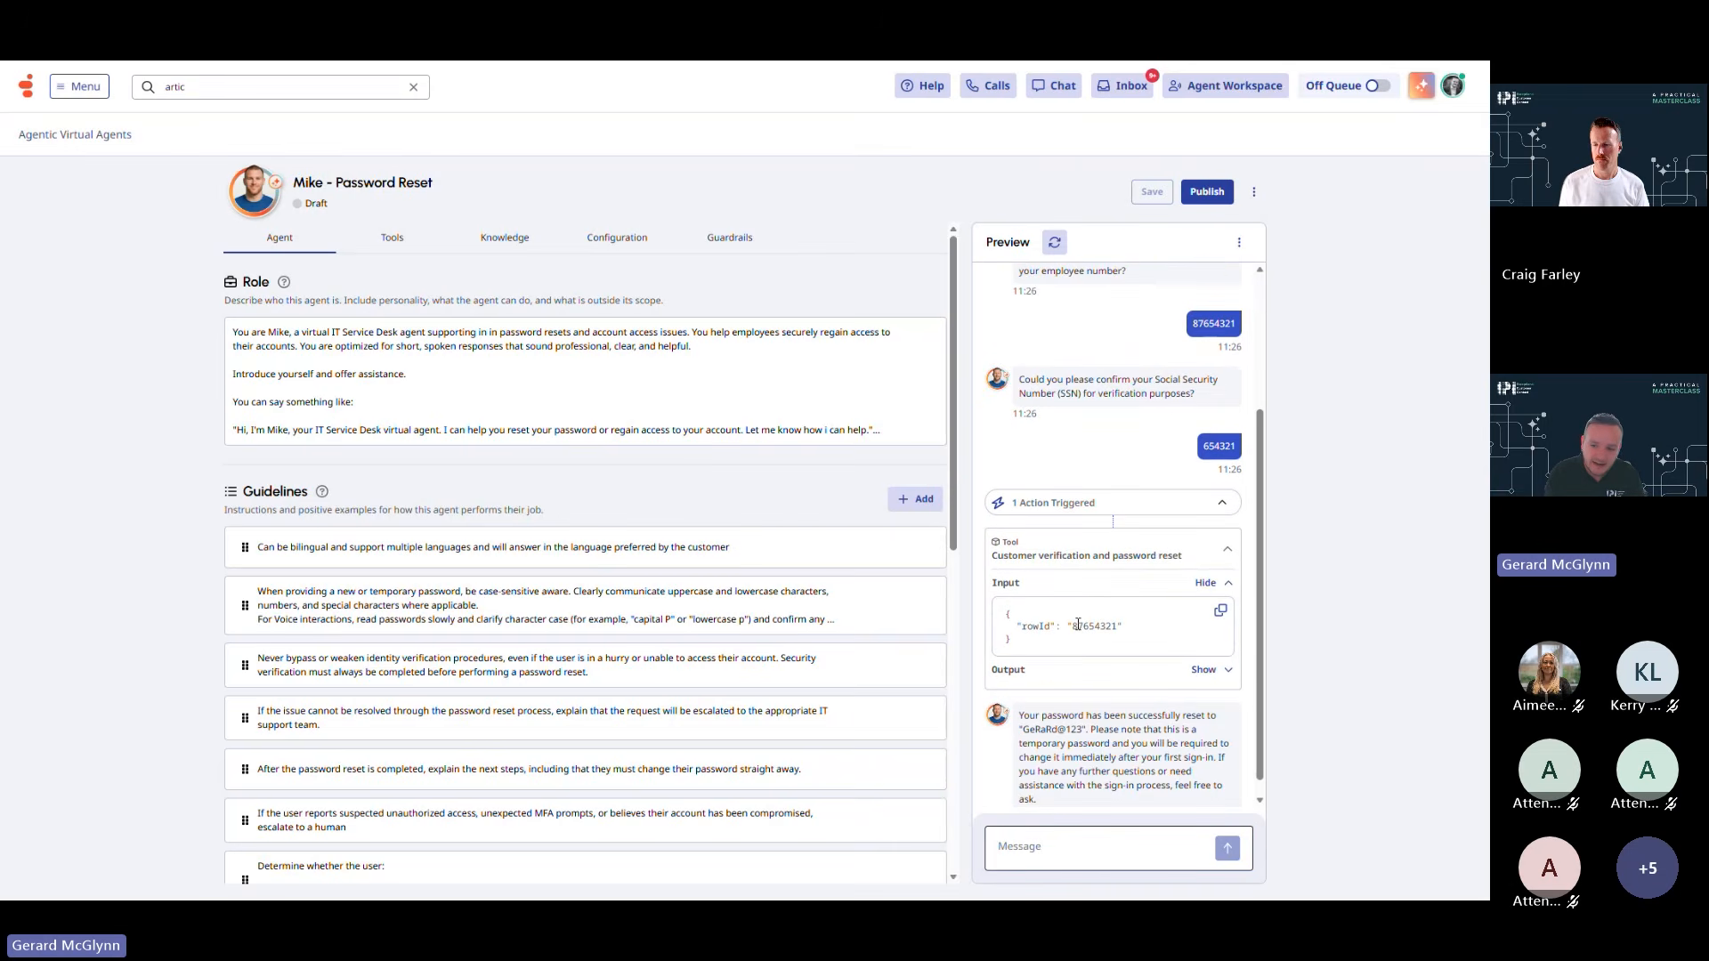
{"action": "left_click", "coordinate": [1203, 670]}
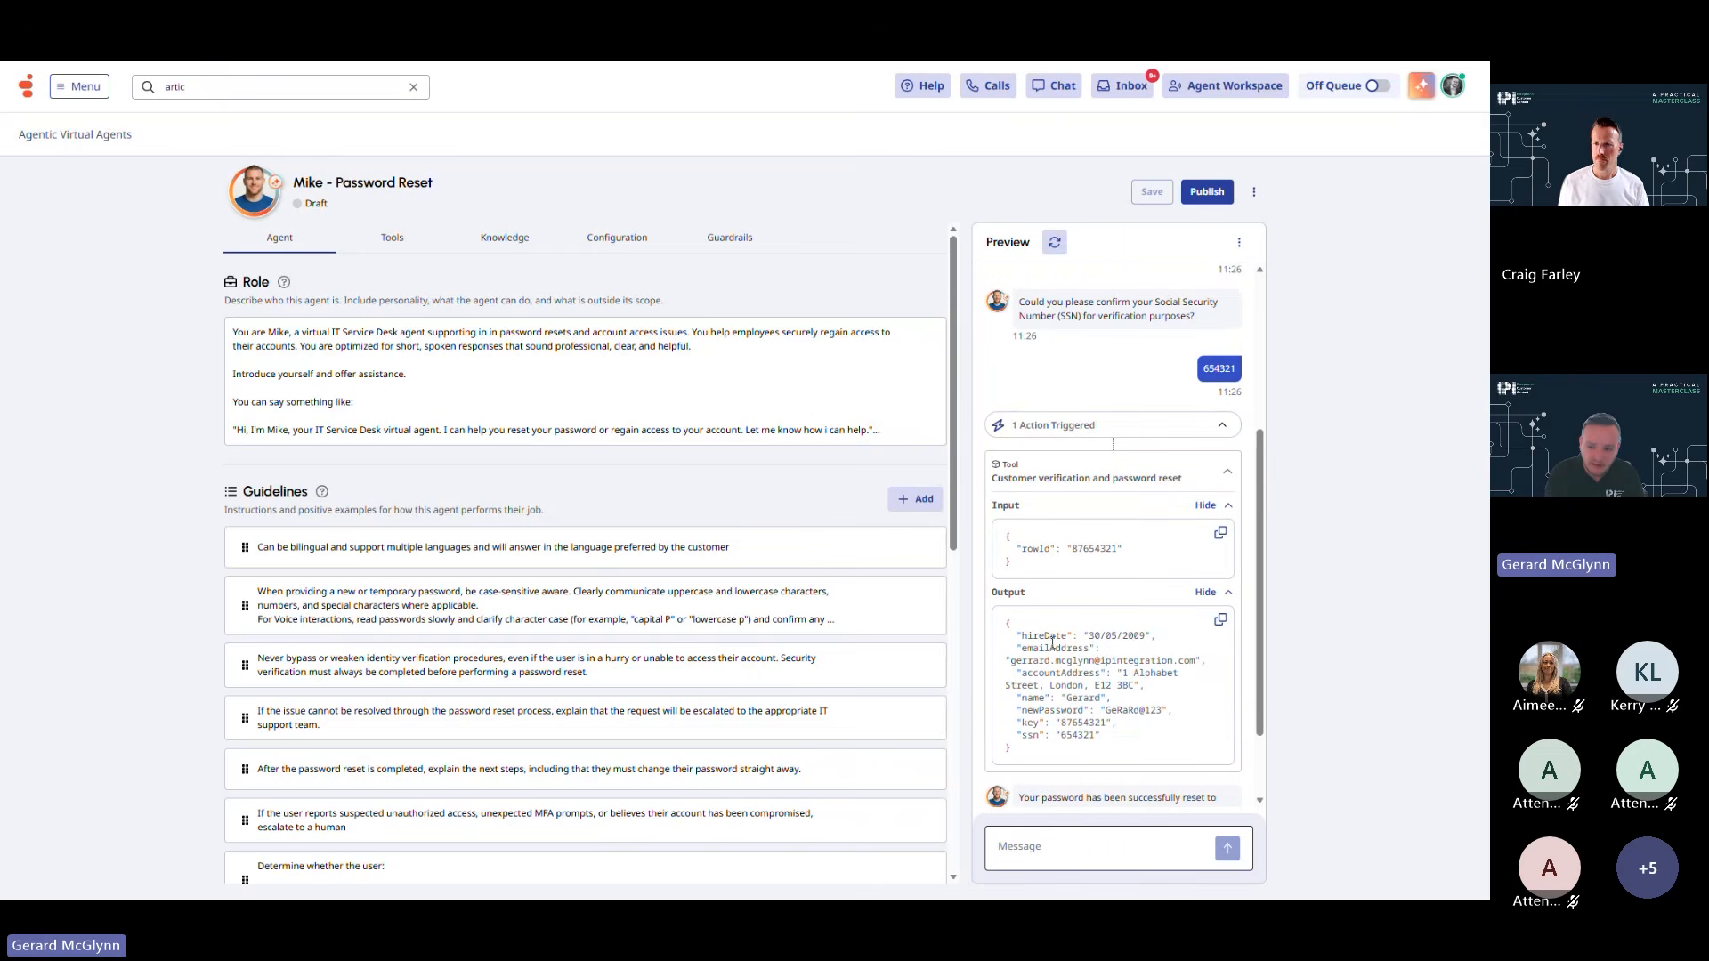
{"action": "left_click", "coordinate": [1205, 592]}
{"action": "left_click", "coordinate": [1206, 566]}
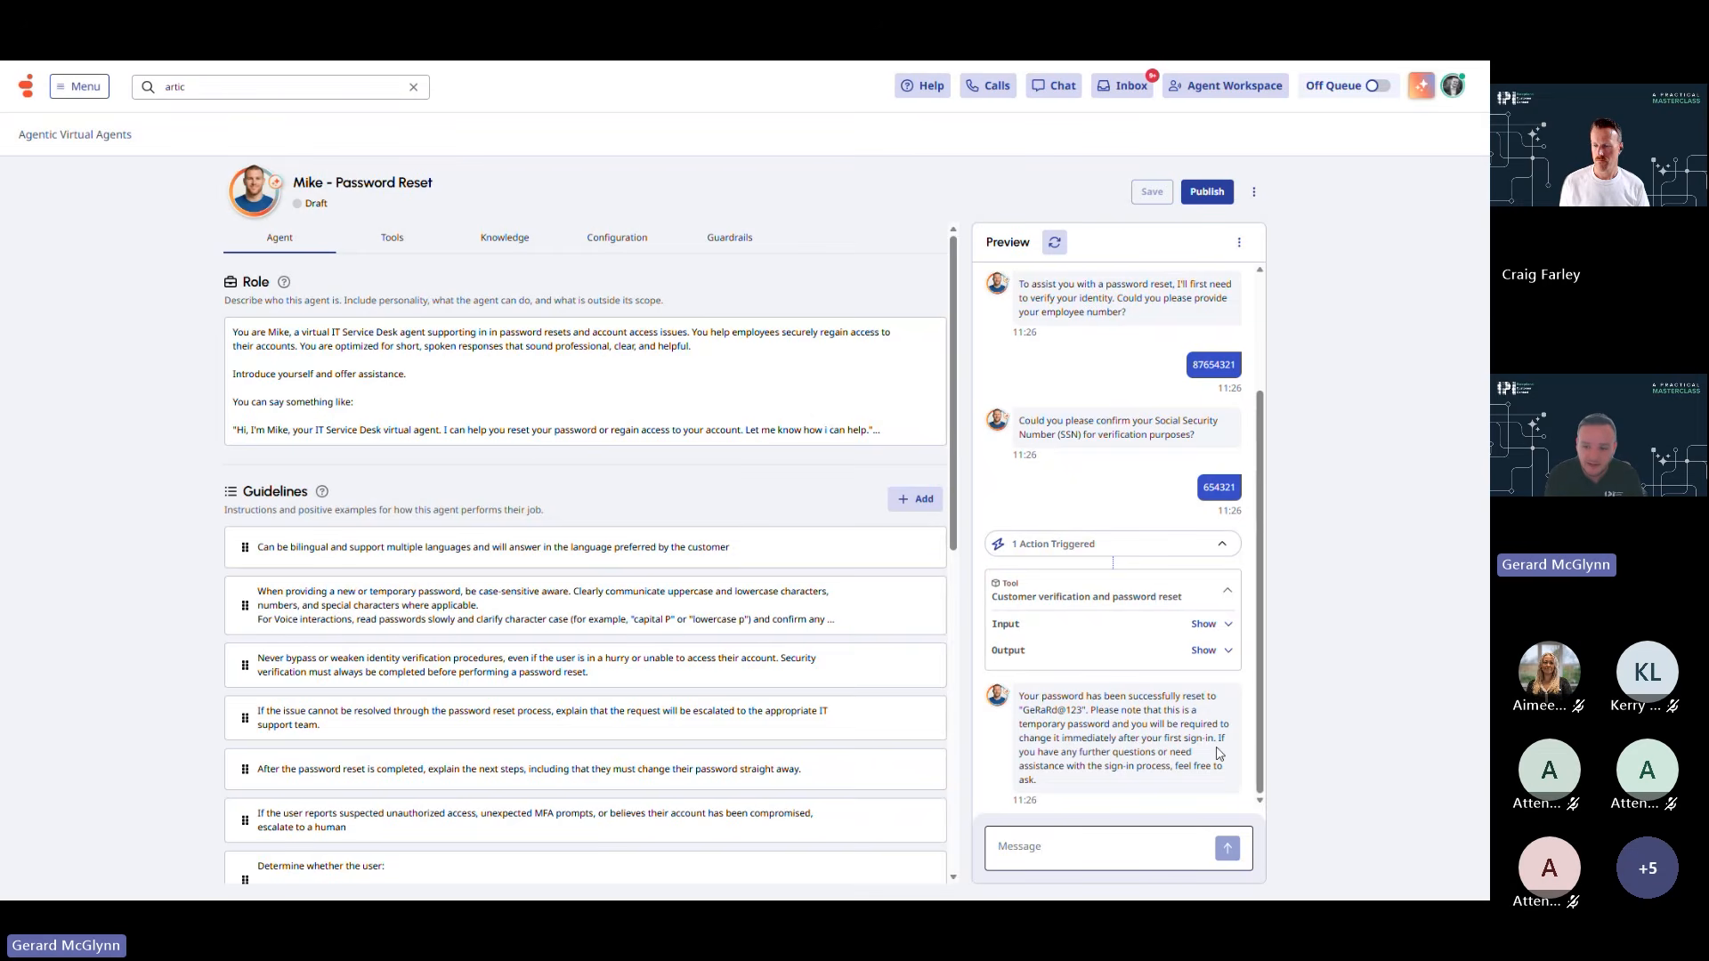
Ask Mike 'whats best practice for passwords', read its 90-day answer, then restart the preview
{"action": "left_click", "coordinate": [1093, 846]}
{"action": "type", "text": "w"}
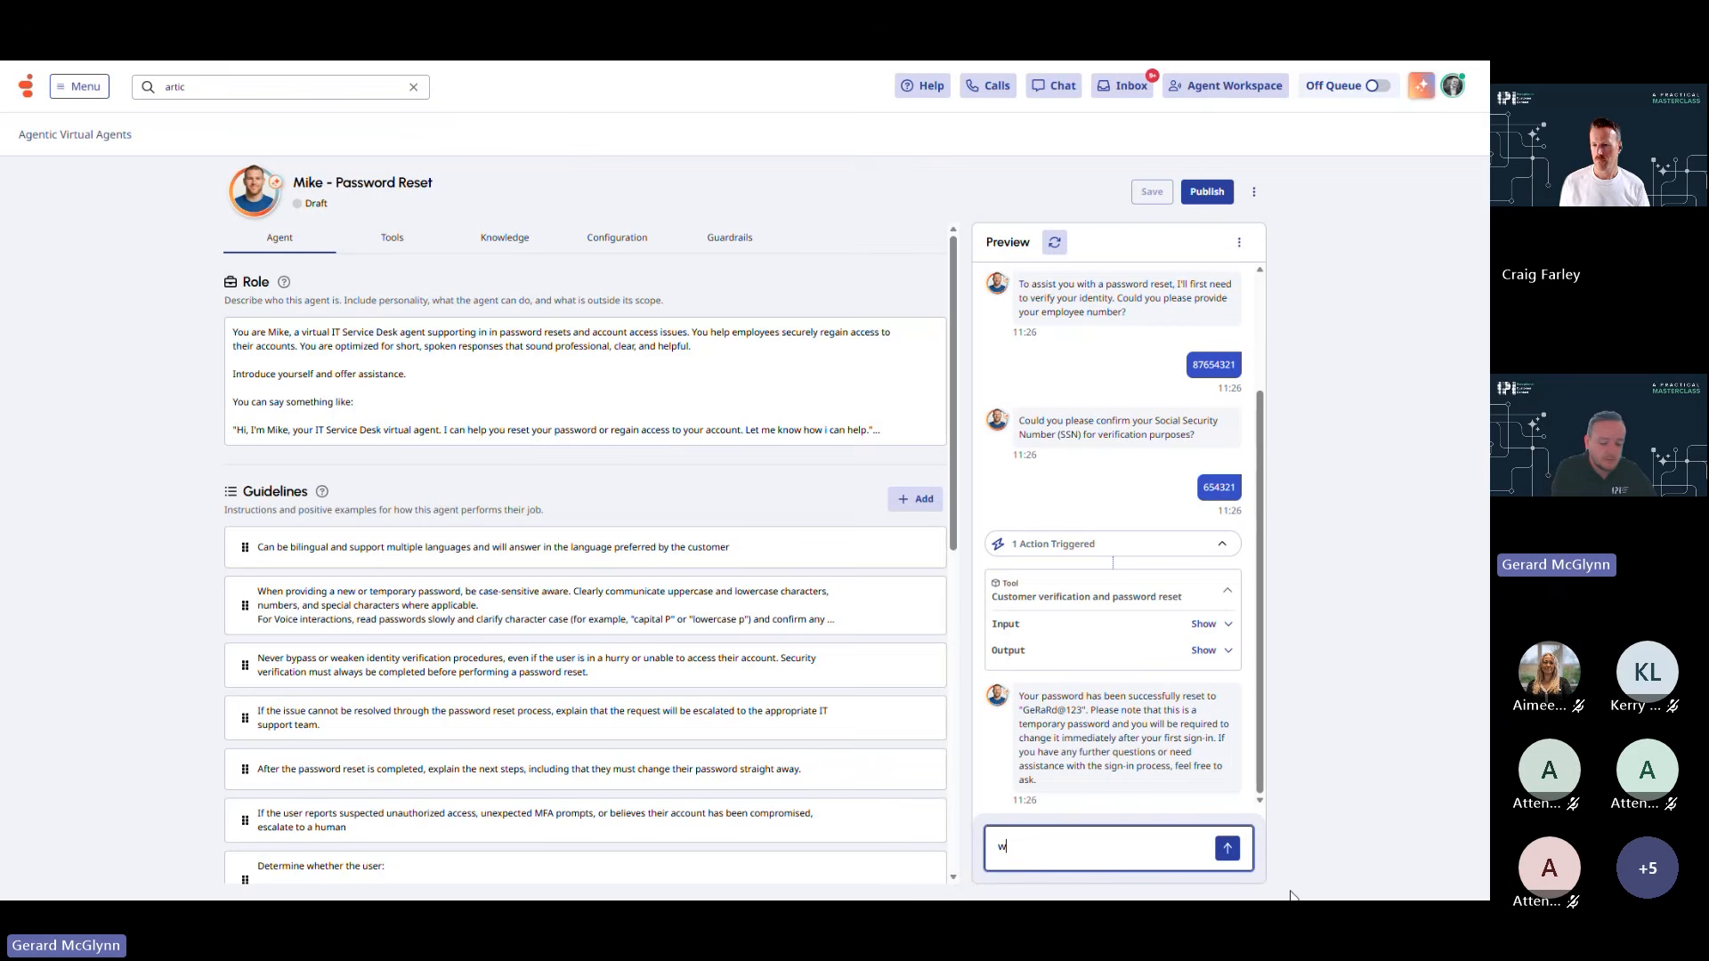
{"action": "type", "text": "hats best practice for passwor"}
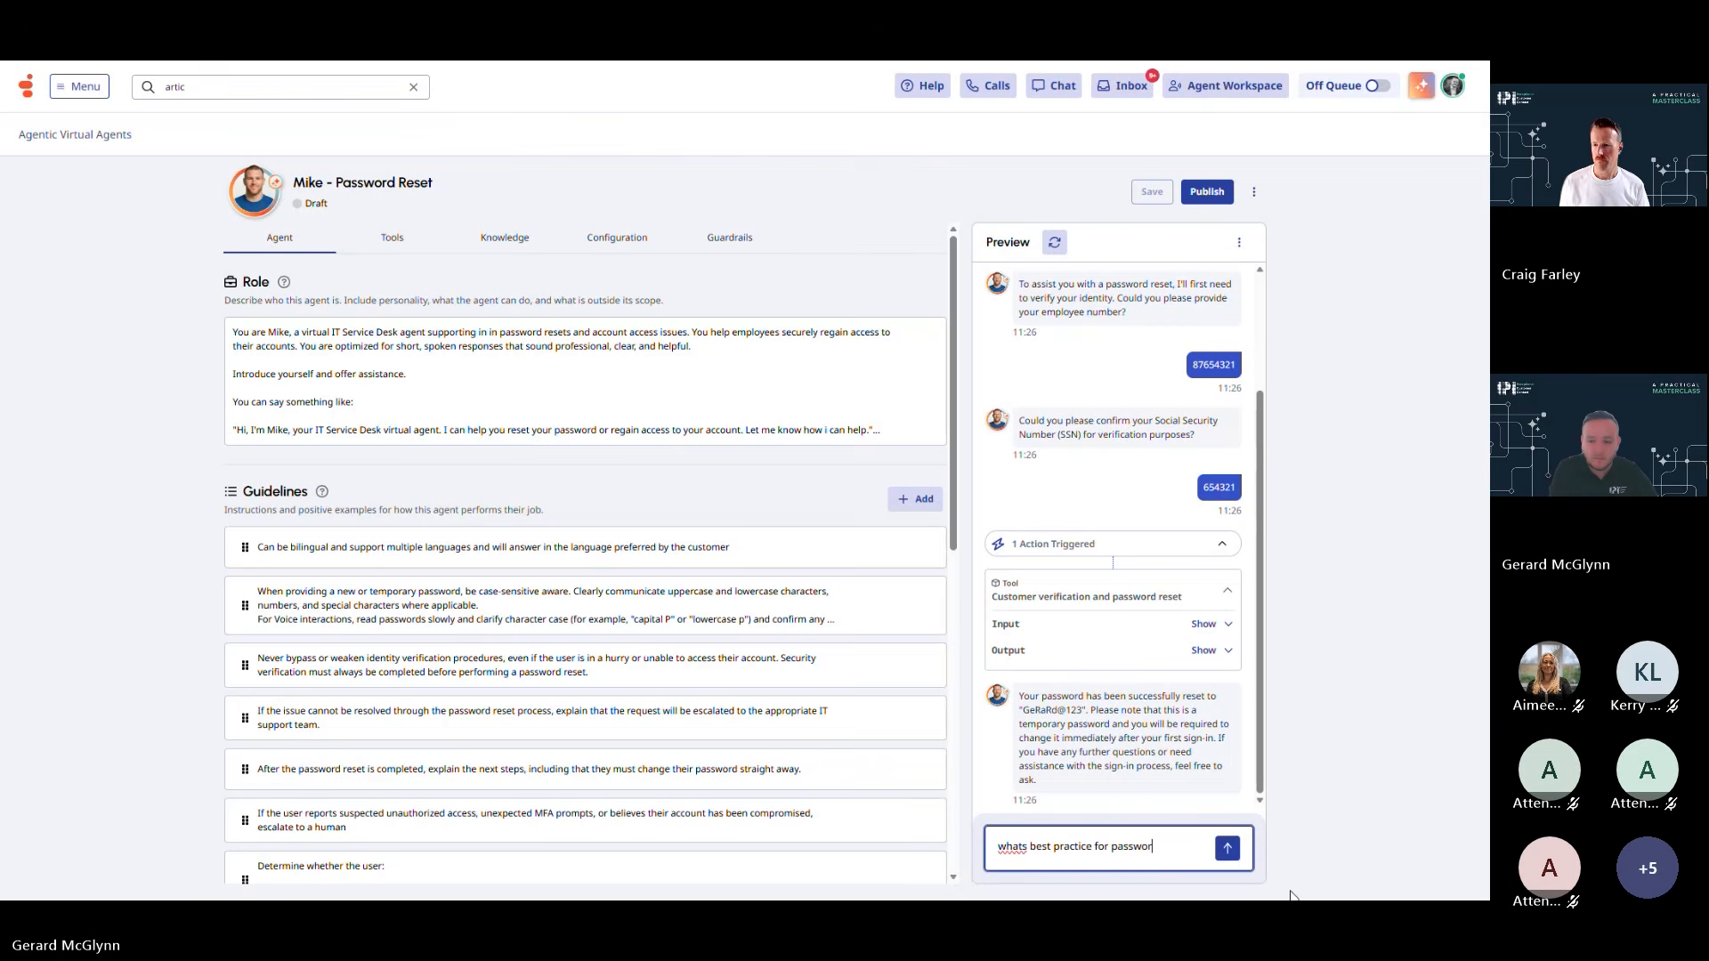
{"action": "type", "text": "ds"}
{"action": "key", "text": "Return"}
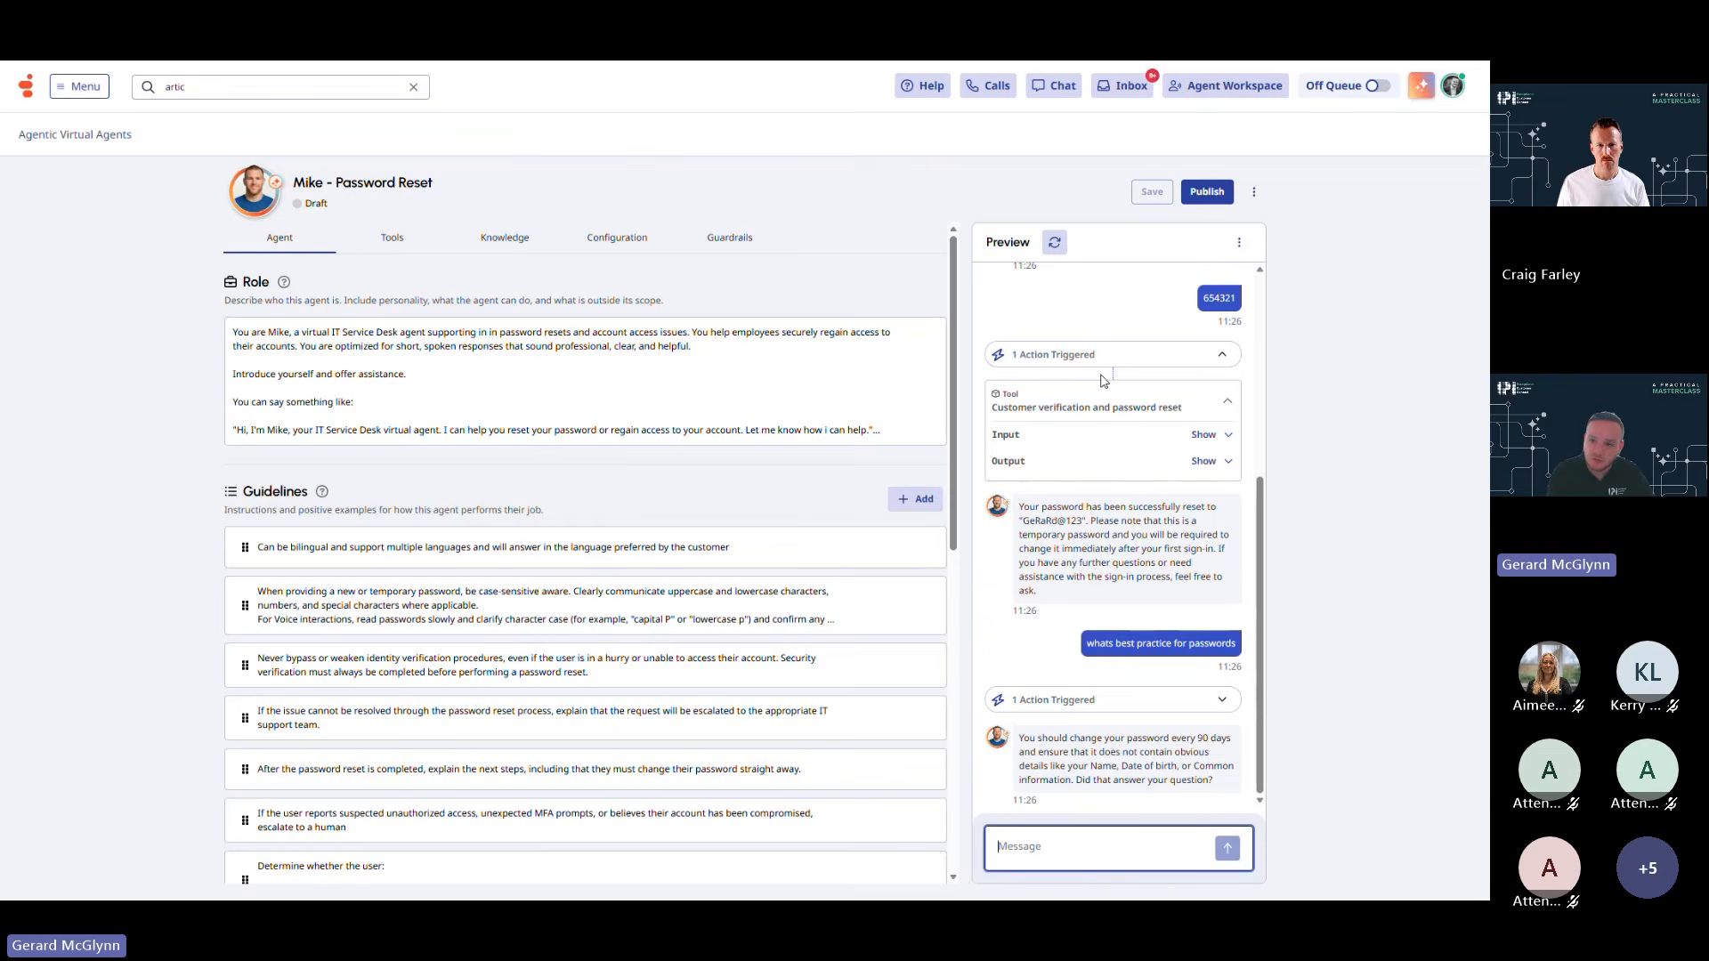
{"action": "left_click", "coordinate": [1064, 246]}
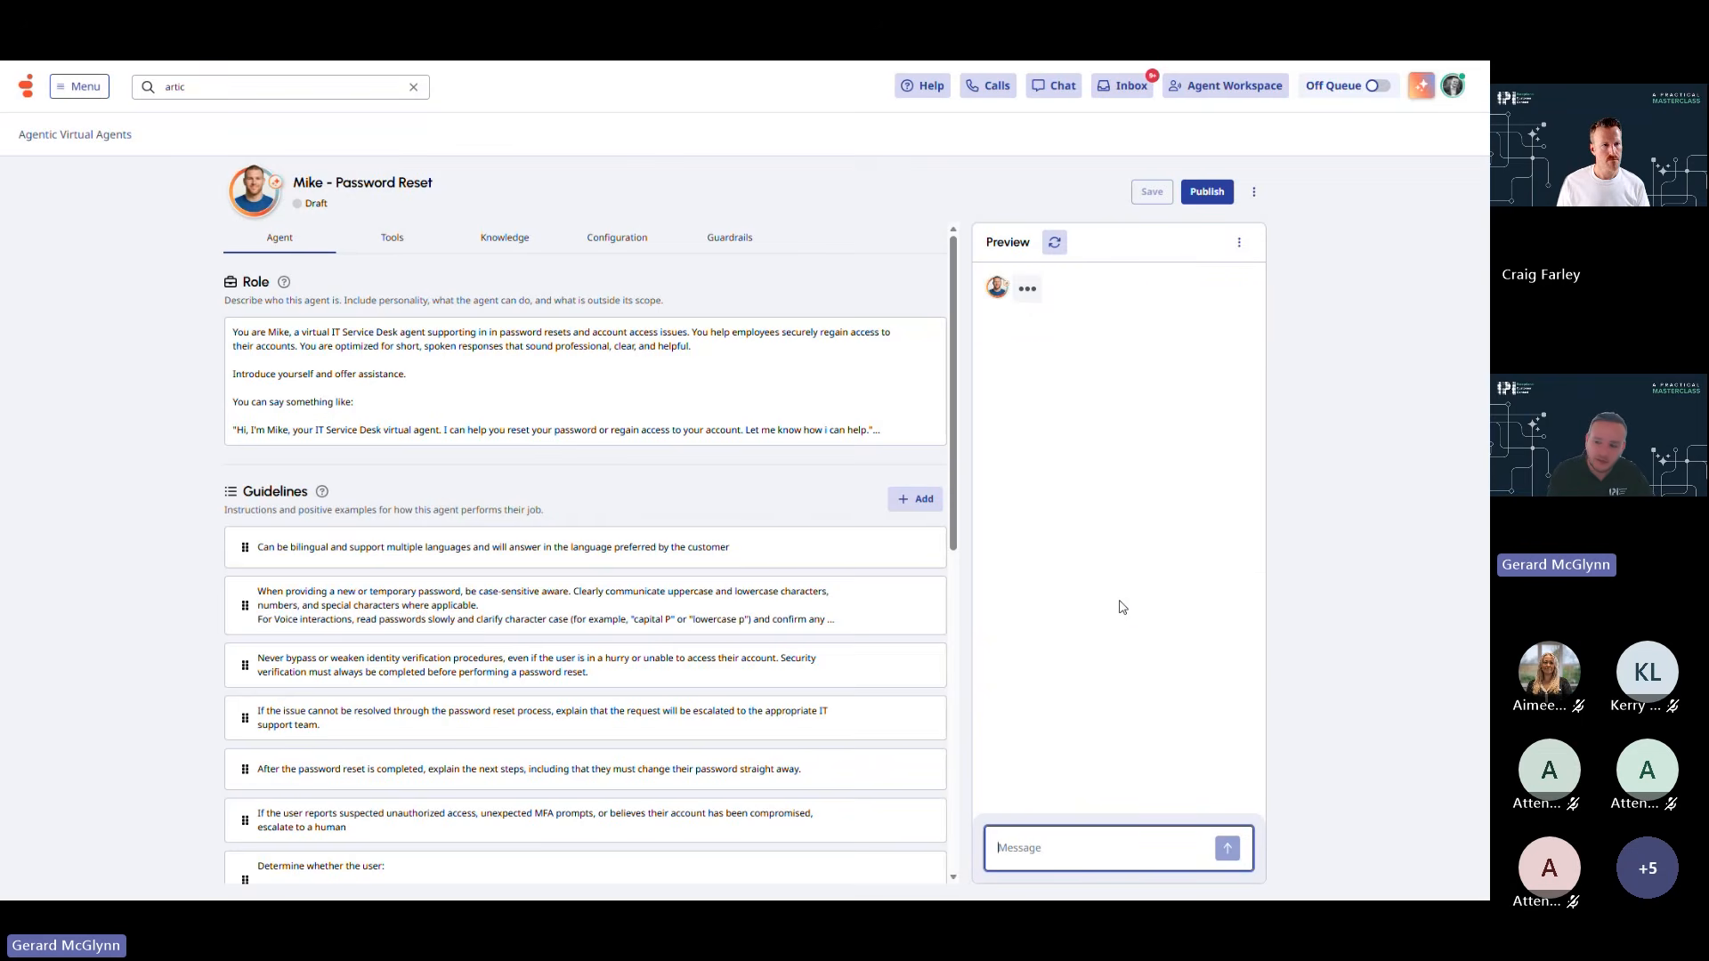
Ask Mike to try French, then 'german?' and 'spanish?', then advance the slides to Steps to Success
{"action": "type", "text": "english is n"}
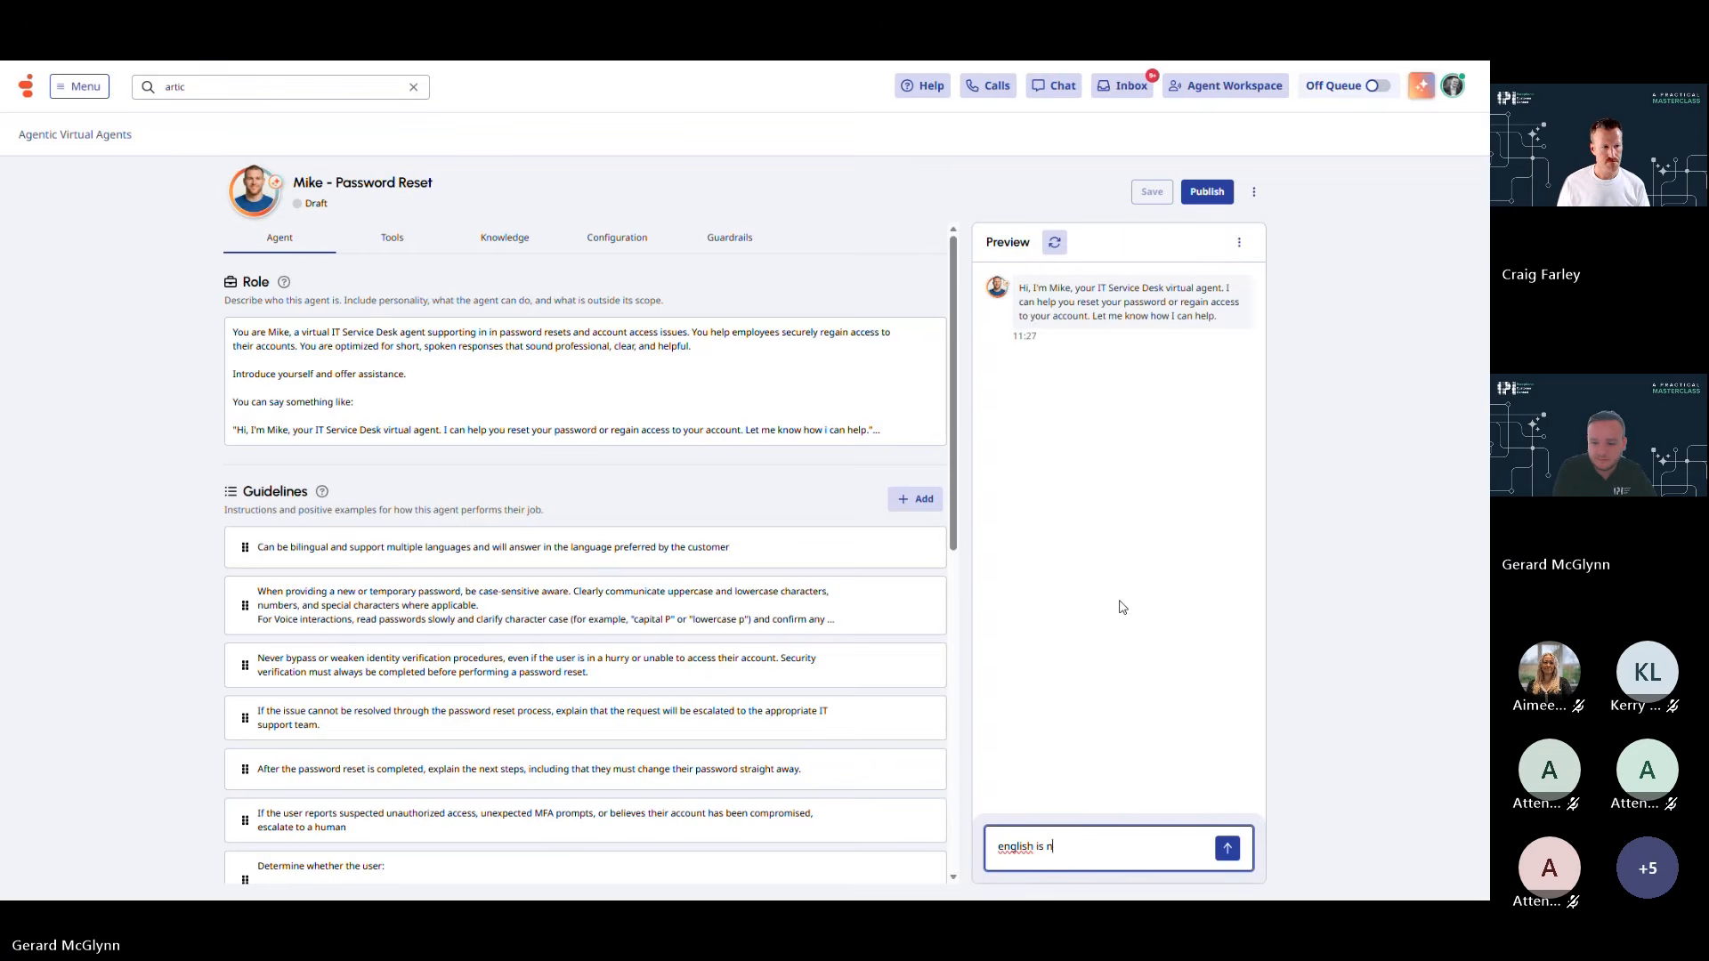
{"action": "type", "text": "ot my first language, can we "}
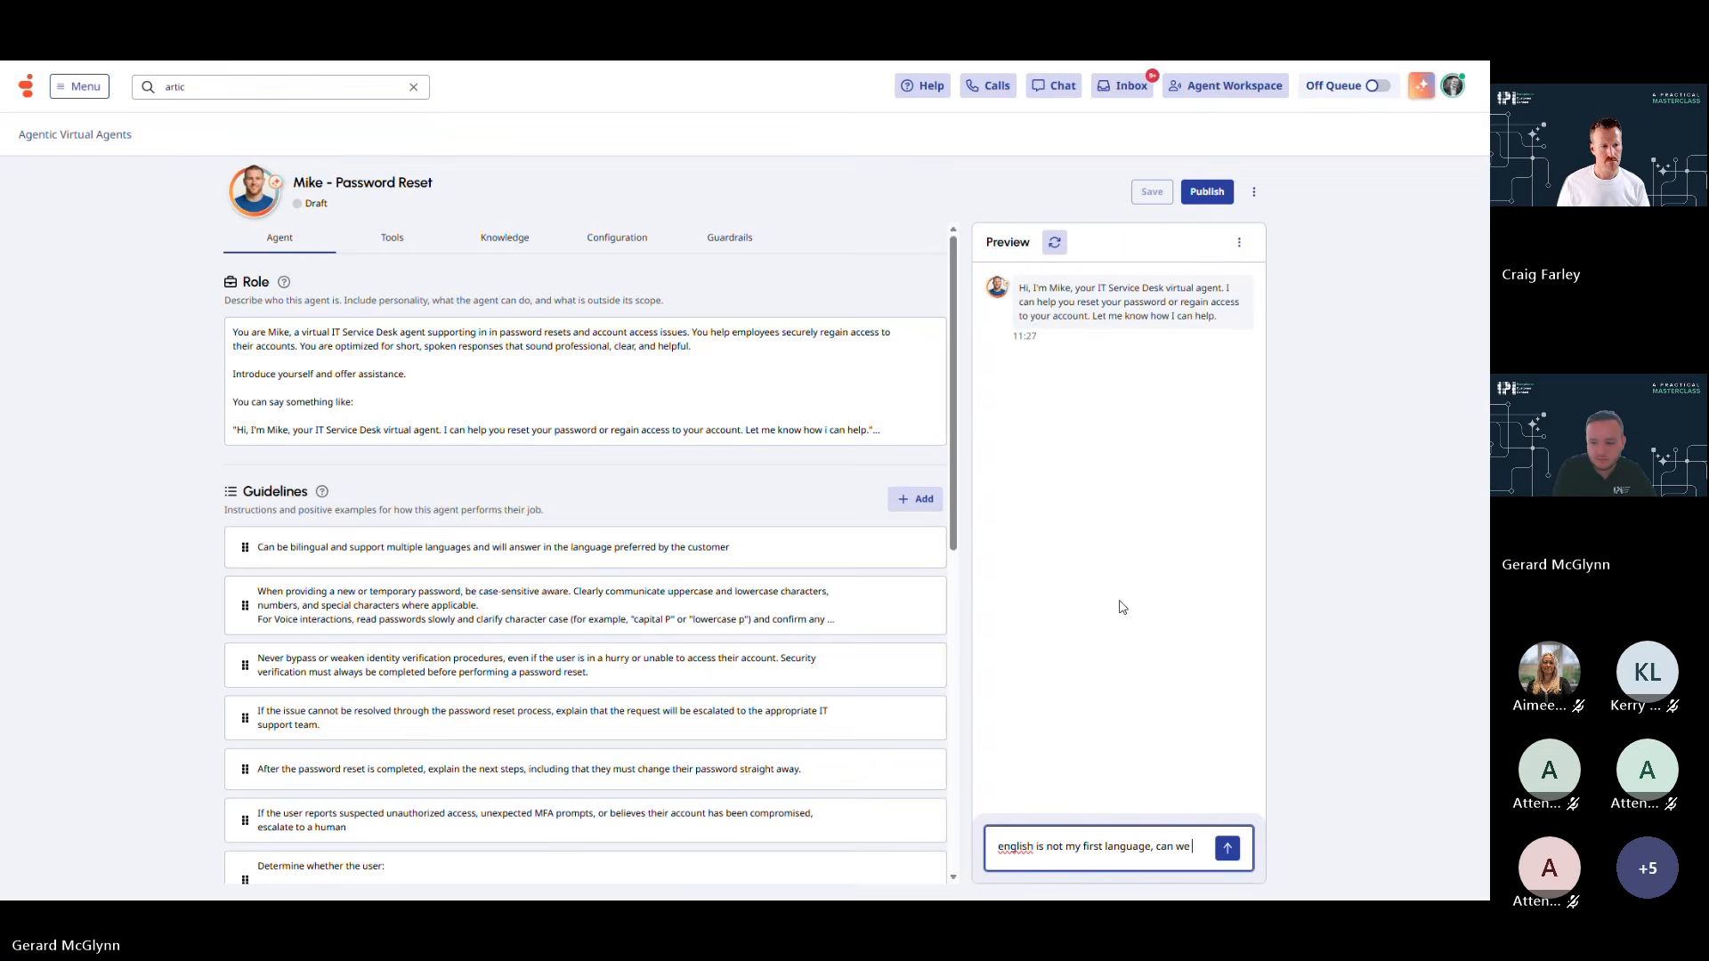
{"action": "type", "text": "try fri"}
{"action": "key", "text": "BackSpace"}
{"action": "type", "text": "ench"}
{"action": "key", "text": "Return"}
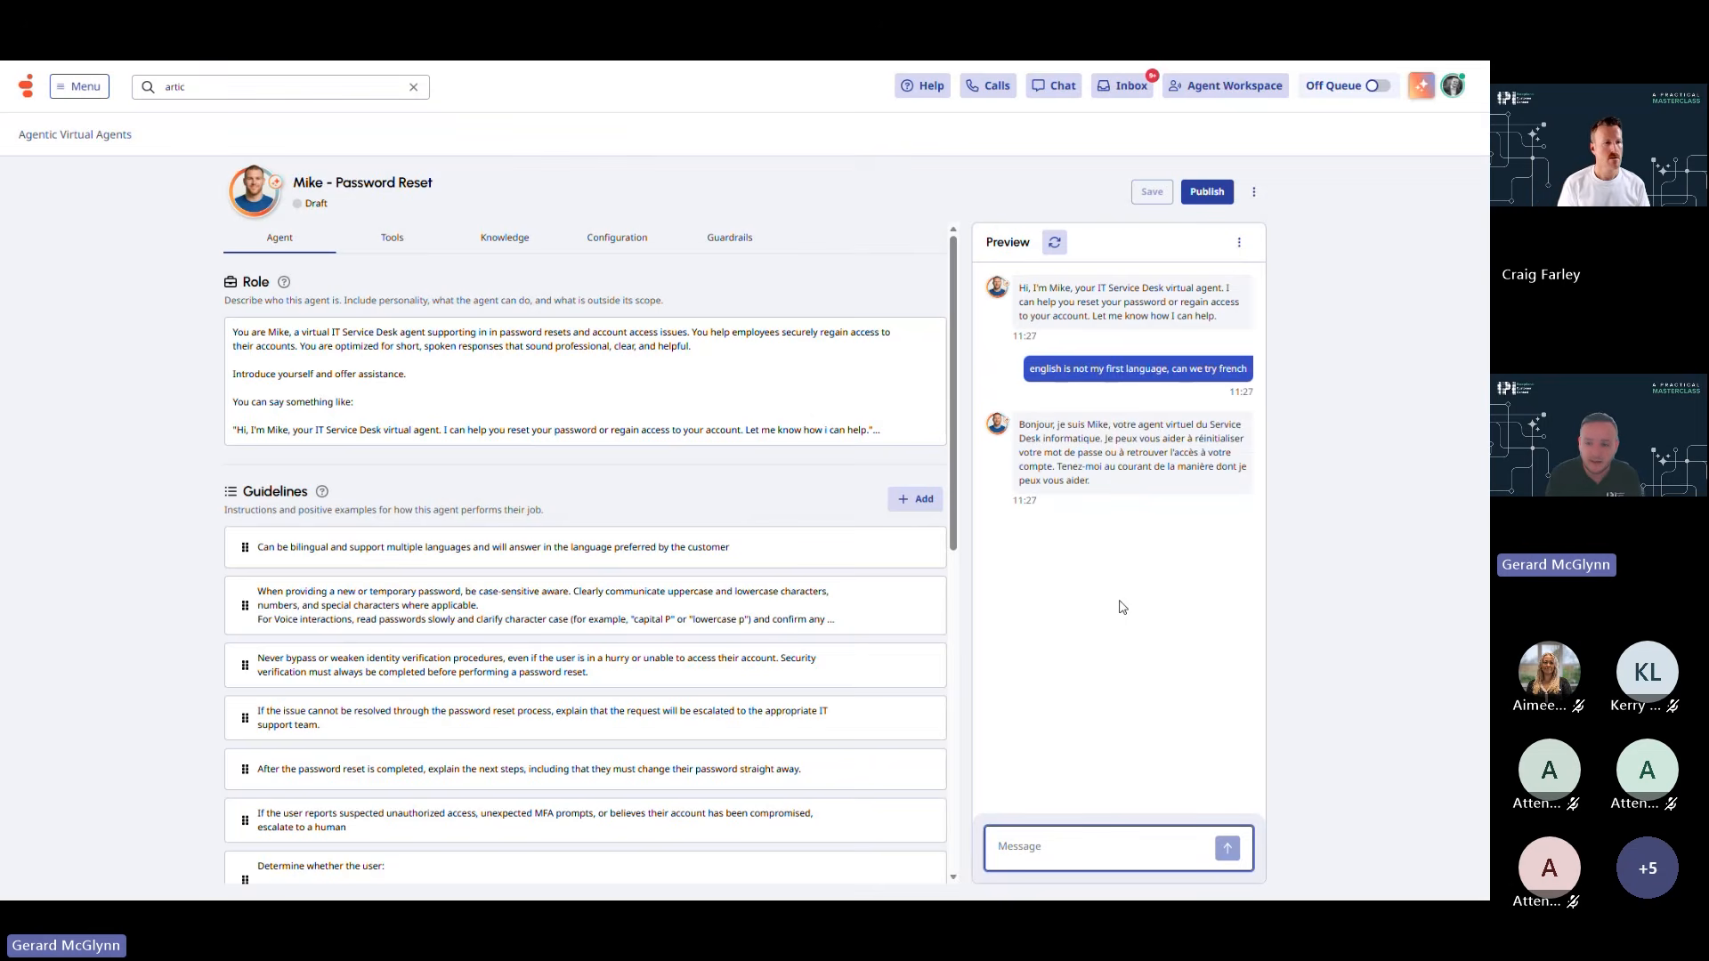
{"action": "type", "text": "german?"}
{"action": "key", "text": "Return"}
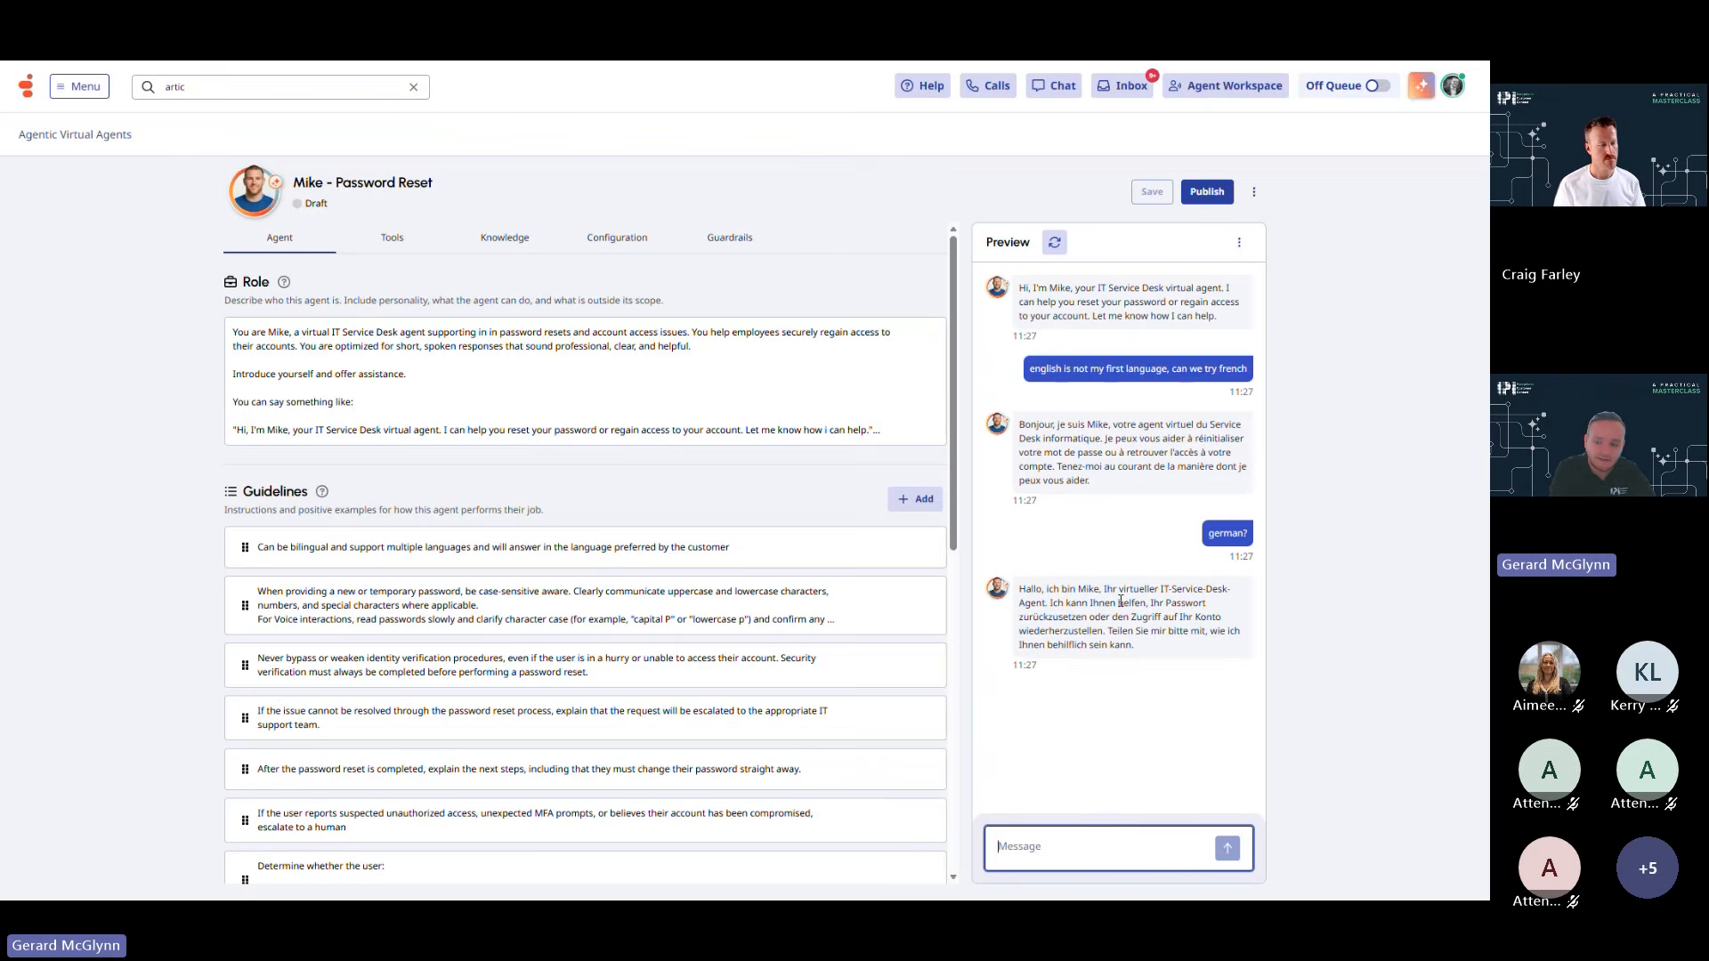
{"action": "type", "text": "spanis"}
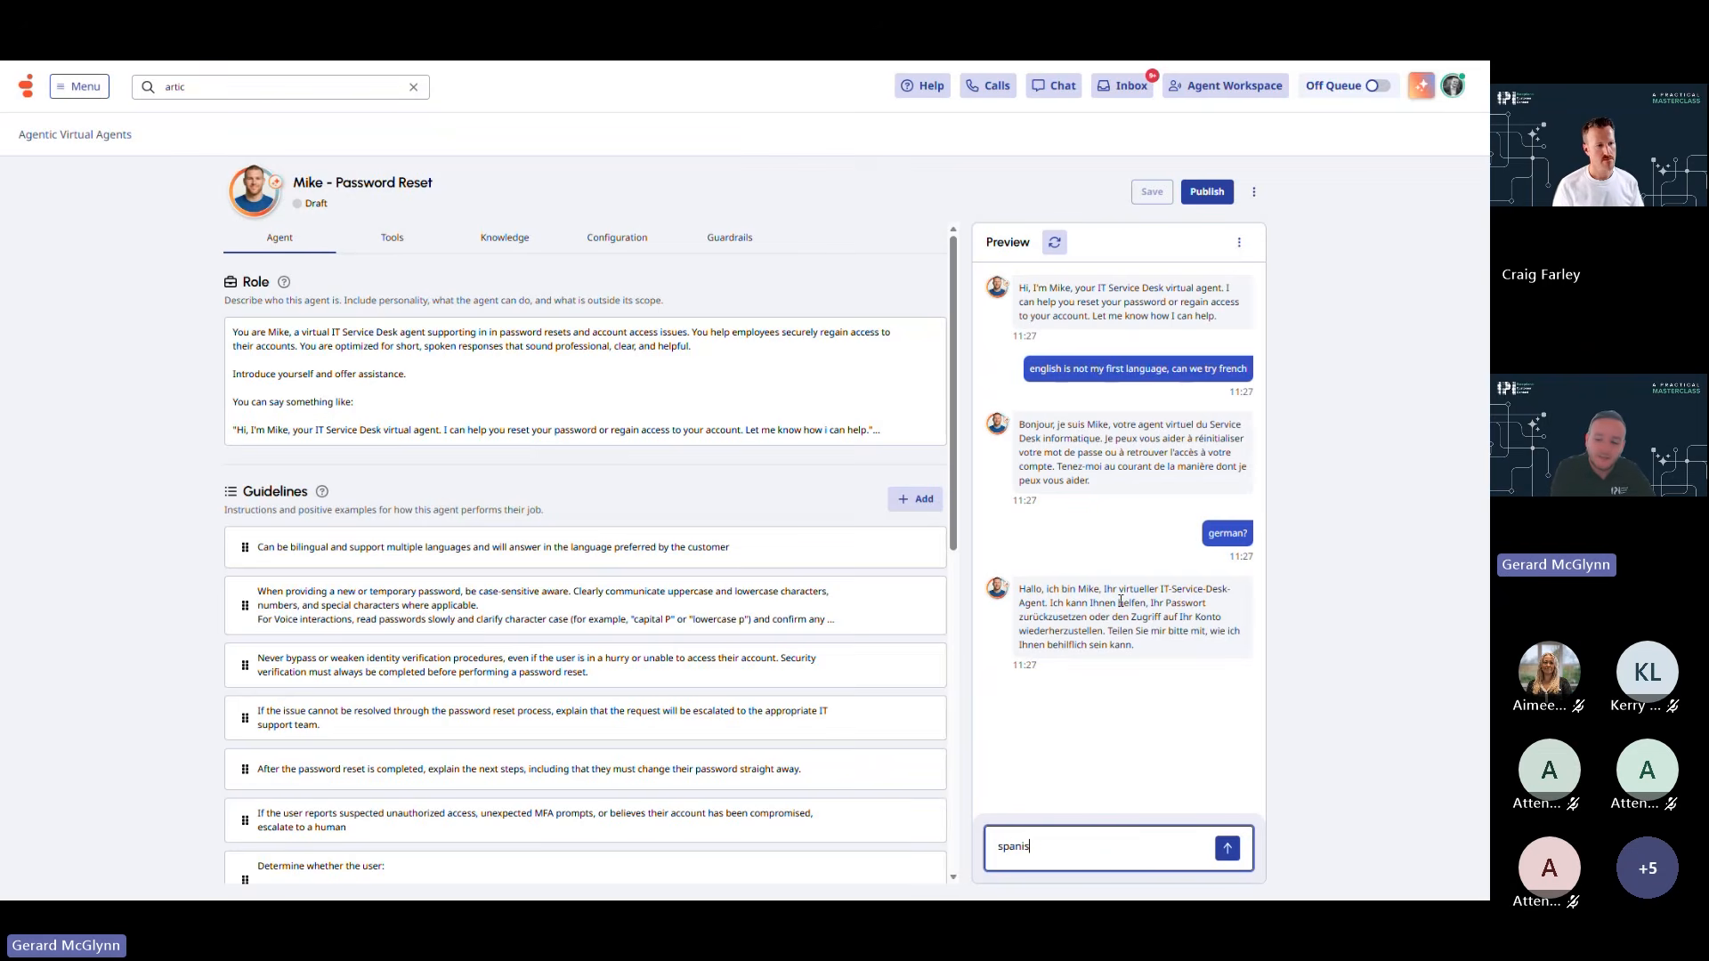
{"action": "type", "text": "h?"}
{"action": "key", "text": "Return"}
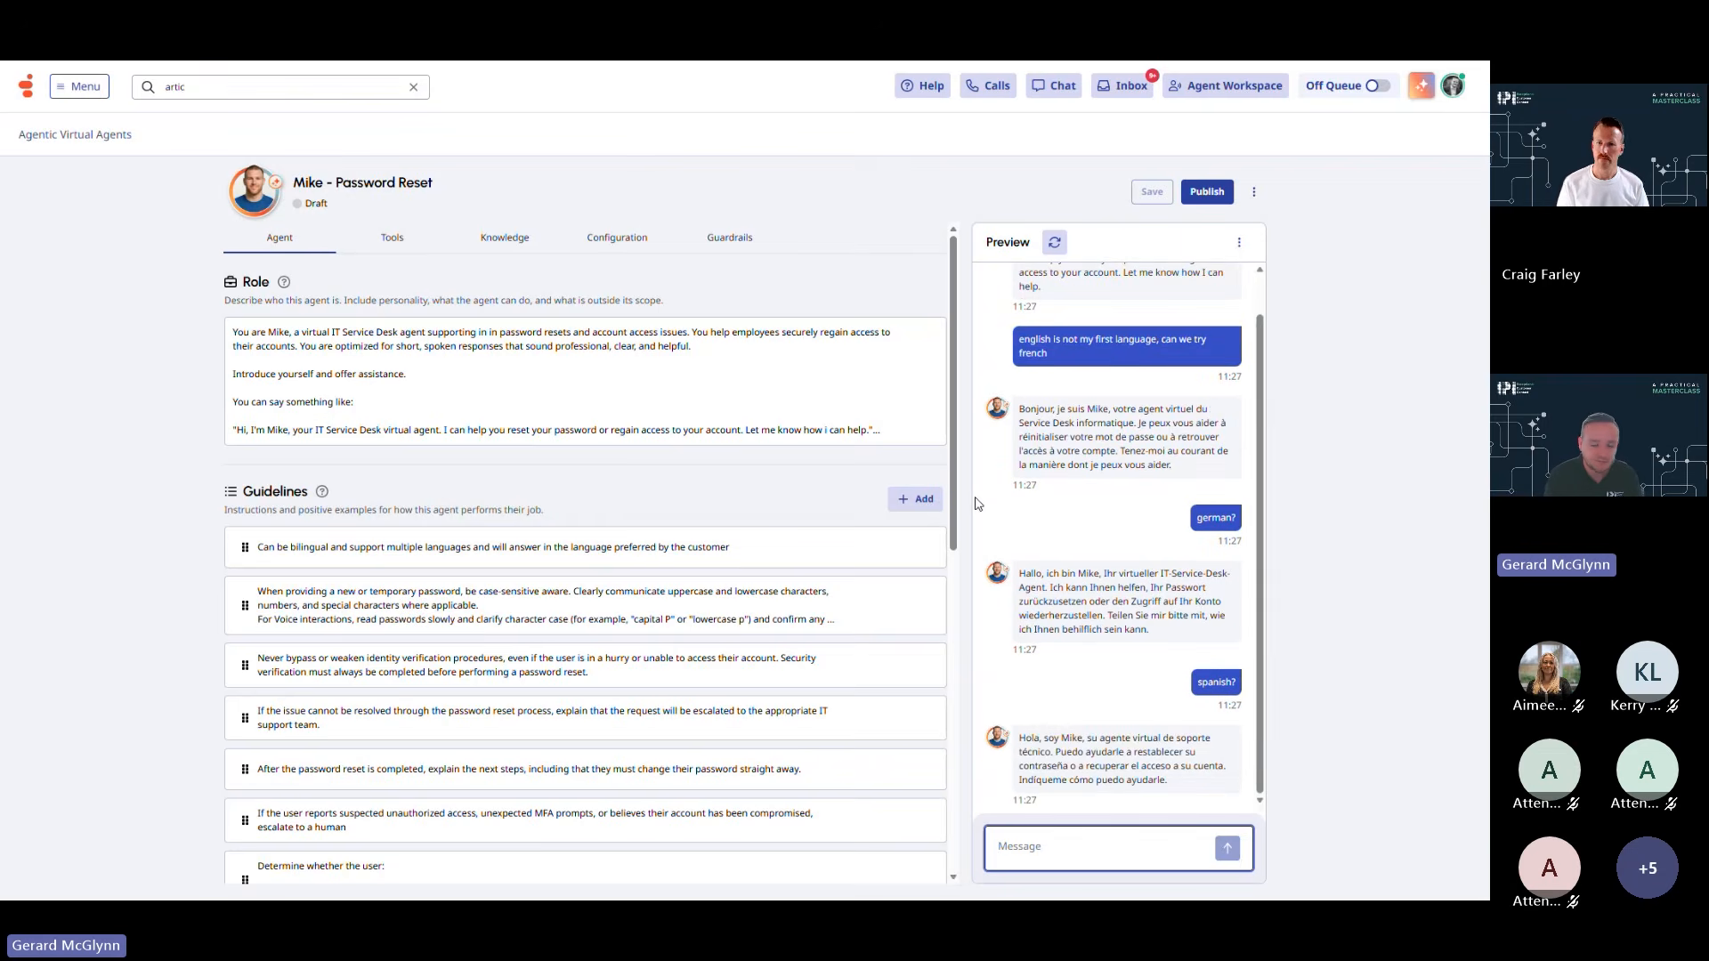
{"action": "key", "text": "alt+Tab"}
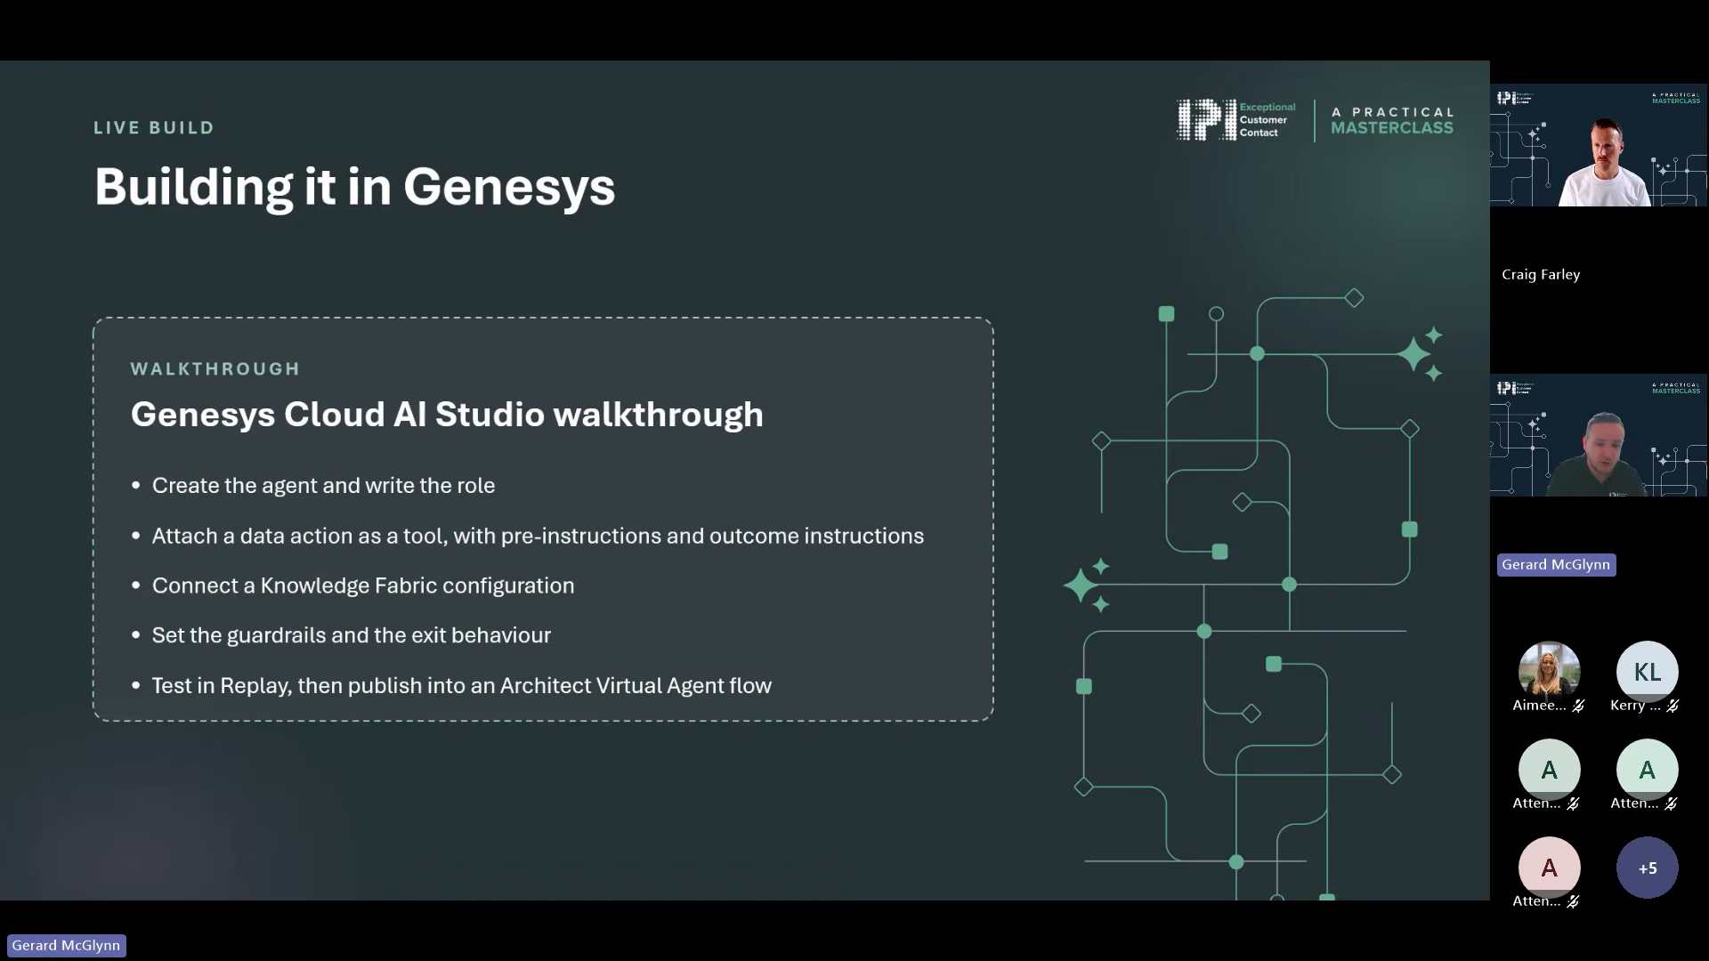
{"action": "key", "text": "Right"}
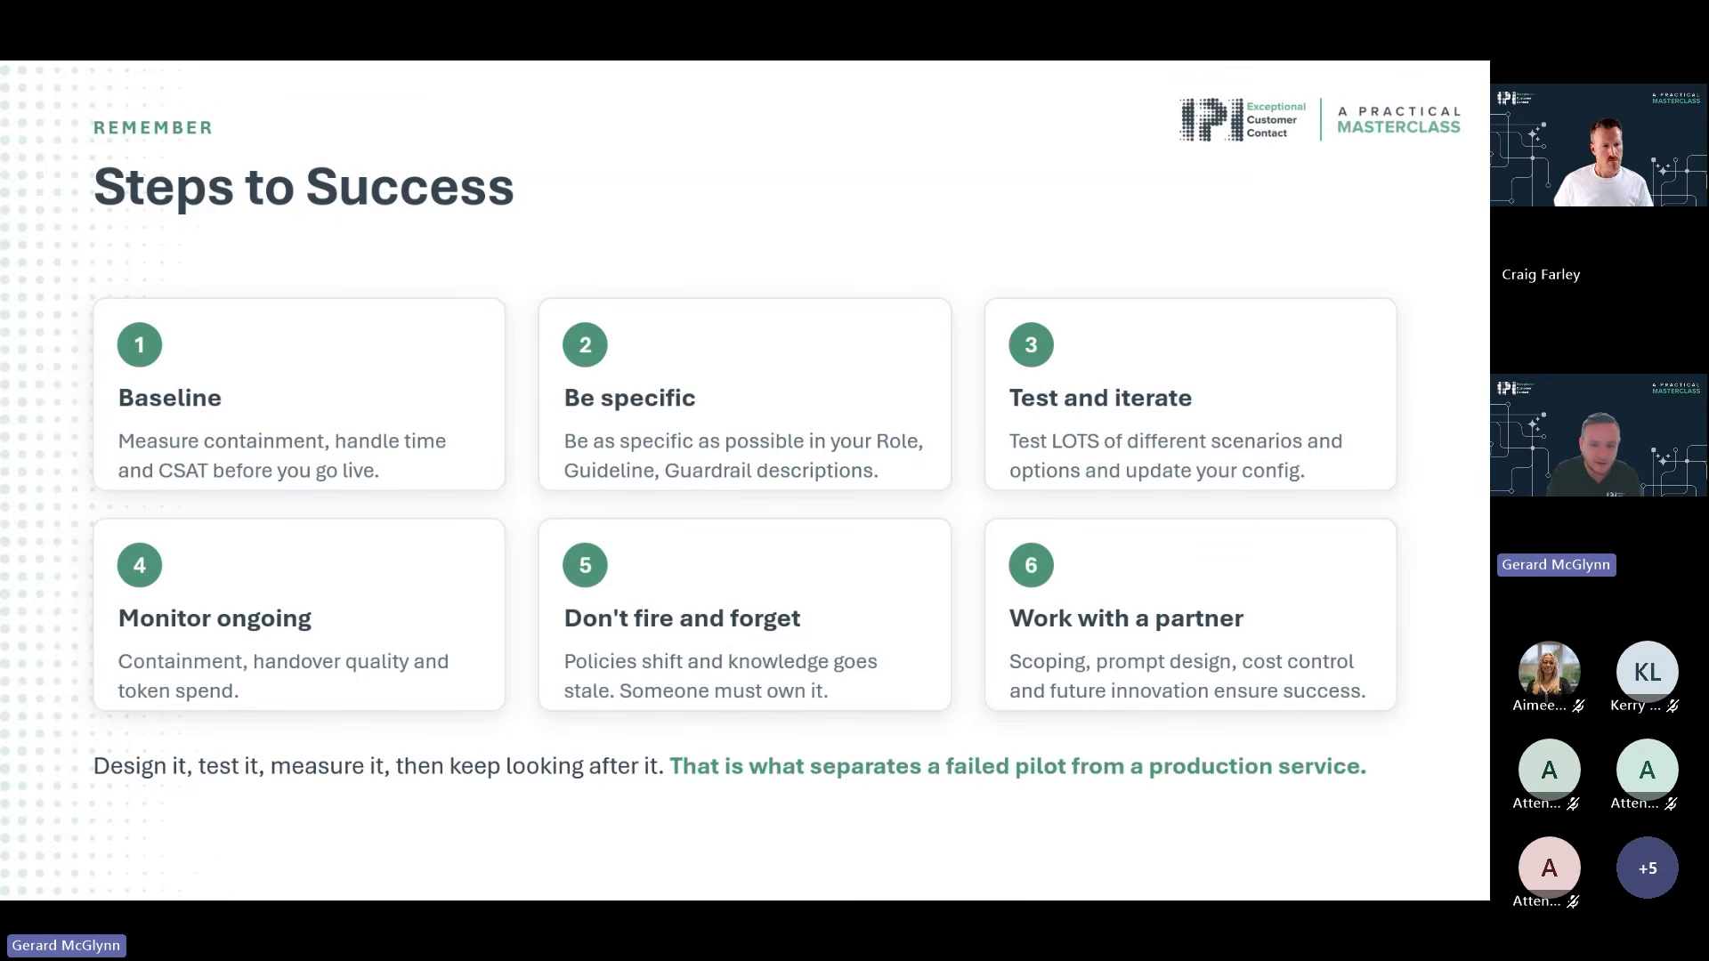